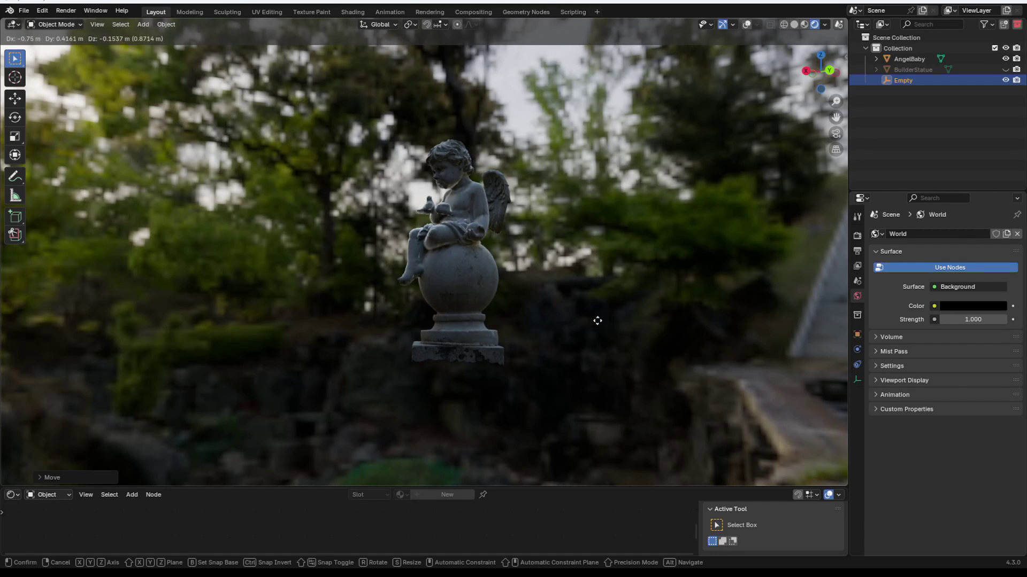
Reposition the Empty in the scene around the angel statue.
click(585, 370)
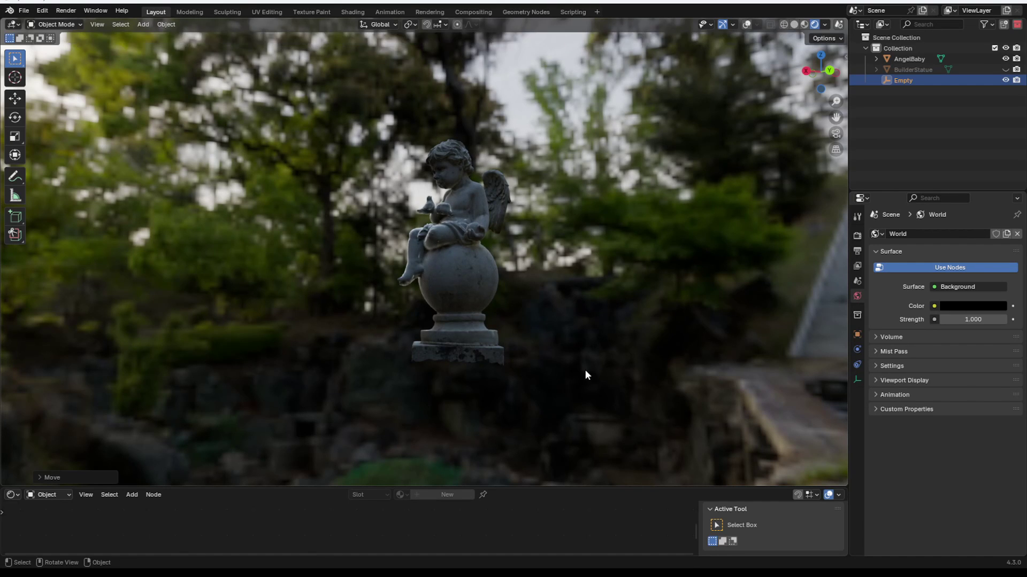
middle_drag(460, 315, 407, 323)
key(g)
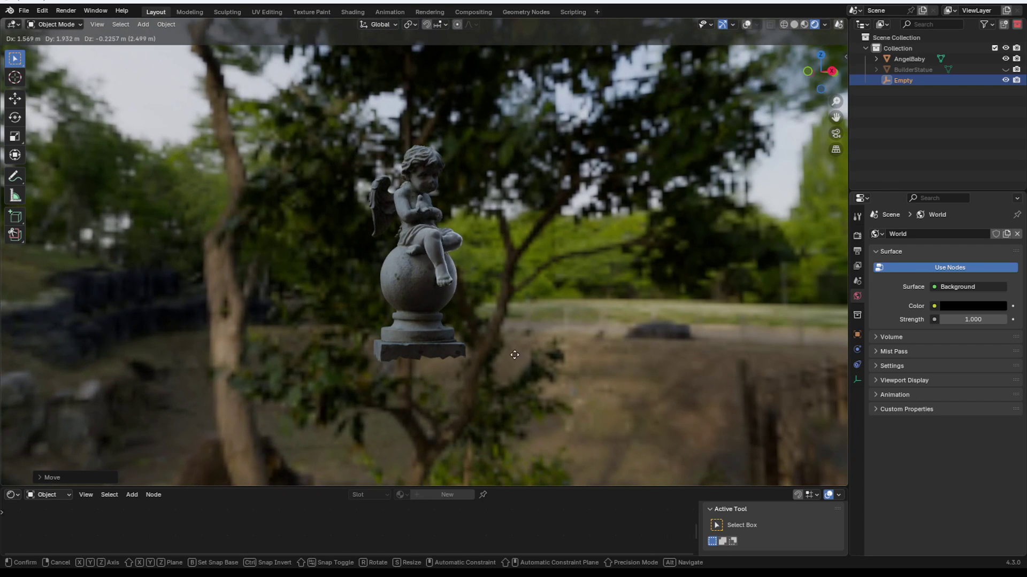
click(406, 300)
Add an area light to the scene.
key(shift+a)
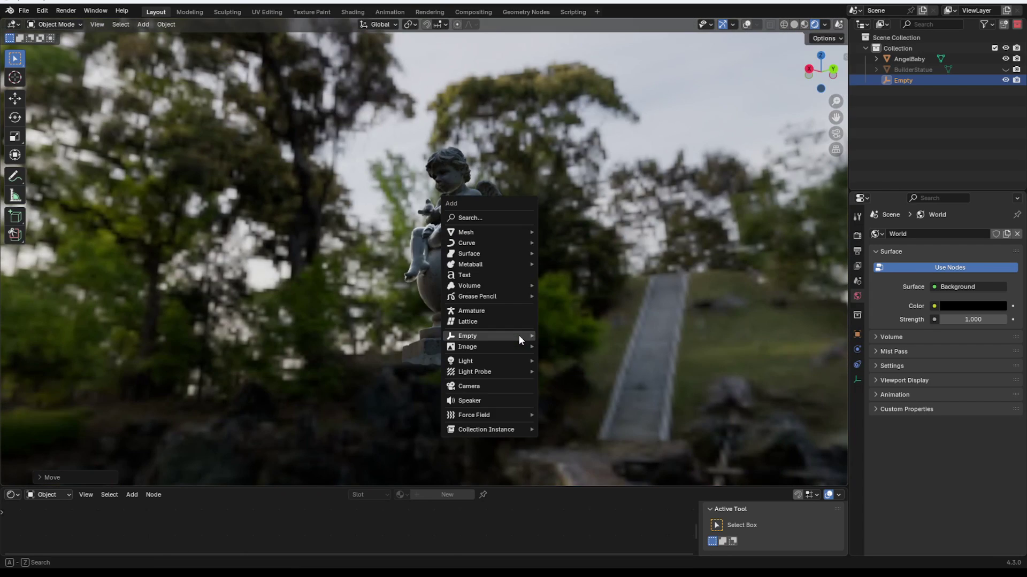
mouse_move(518, 334)
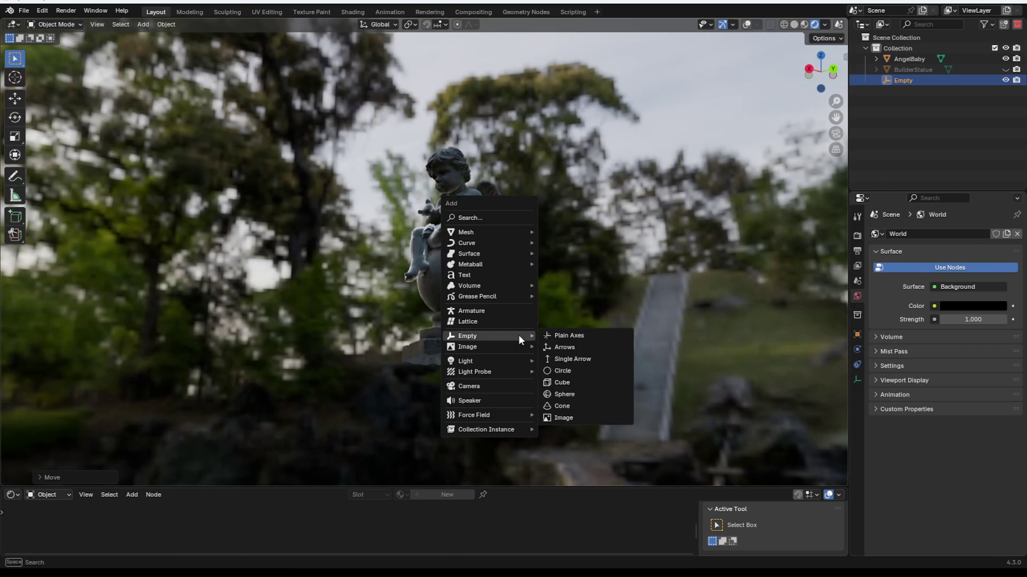
mouse_move(501, 357)
click(562, 396)
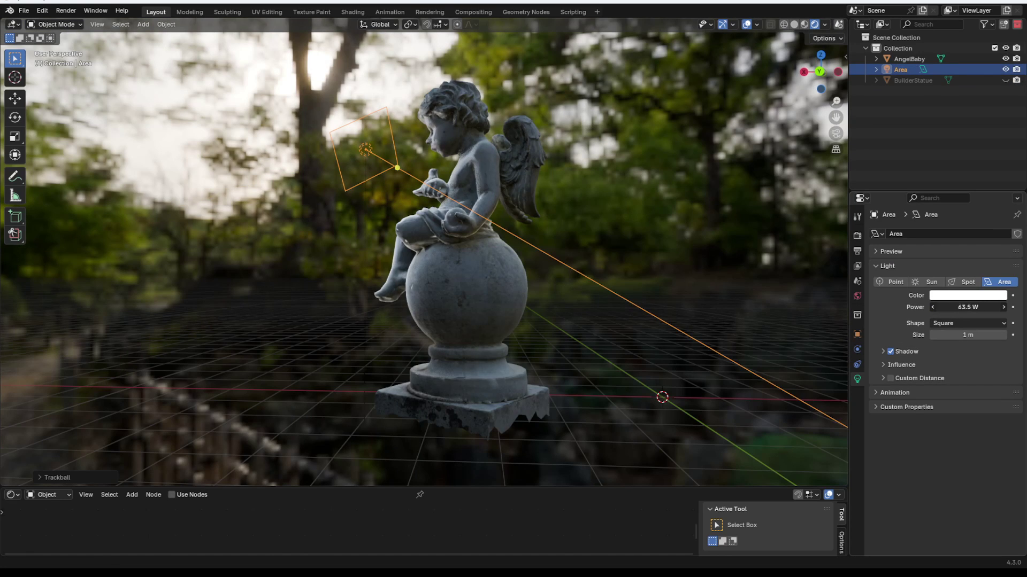
Move the area light along its local Z axis in front of the angel statue.
middle_drag(615, 212, 620, 205)
key(g)
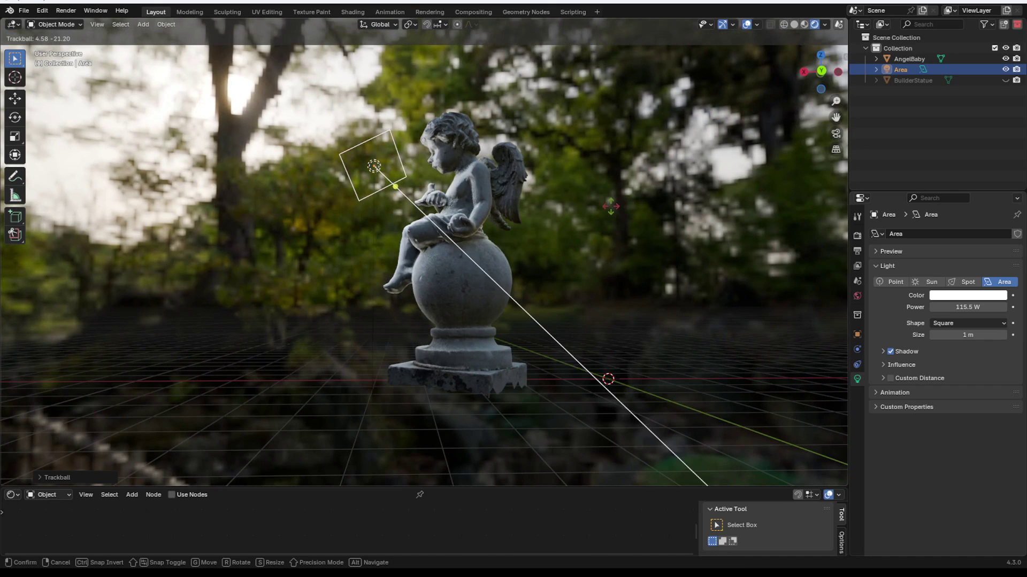
key(z)
key(z)
click(578, 191)
Move the area light freely beside the angel and trackball-rotate it to change its aim.
key(g)
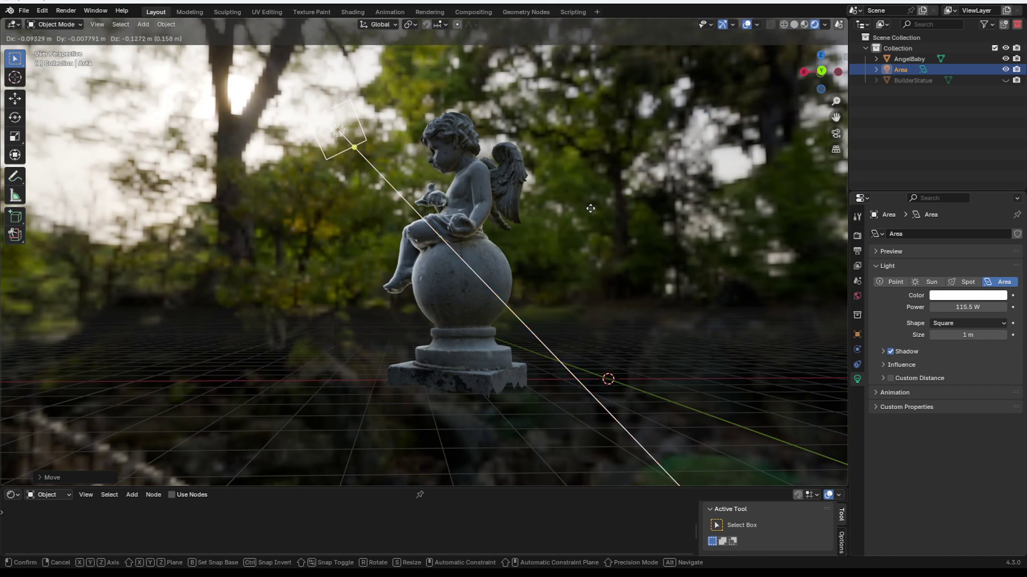
click(642, 235)
key(r)
key(r)
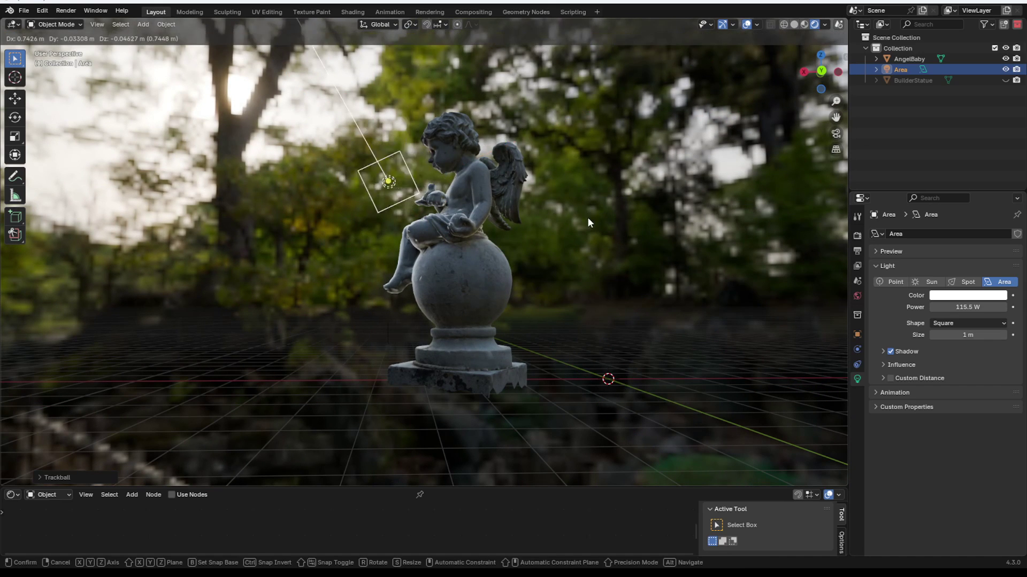
click(608, 227)
Reselect the area light and move it to a new spot in front of the angel's face.
click(497, 219)
middle_drag(498, 219, 569, 217)
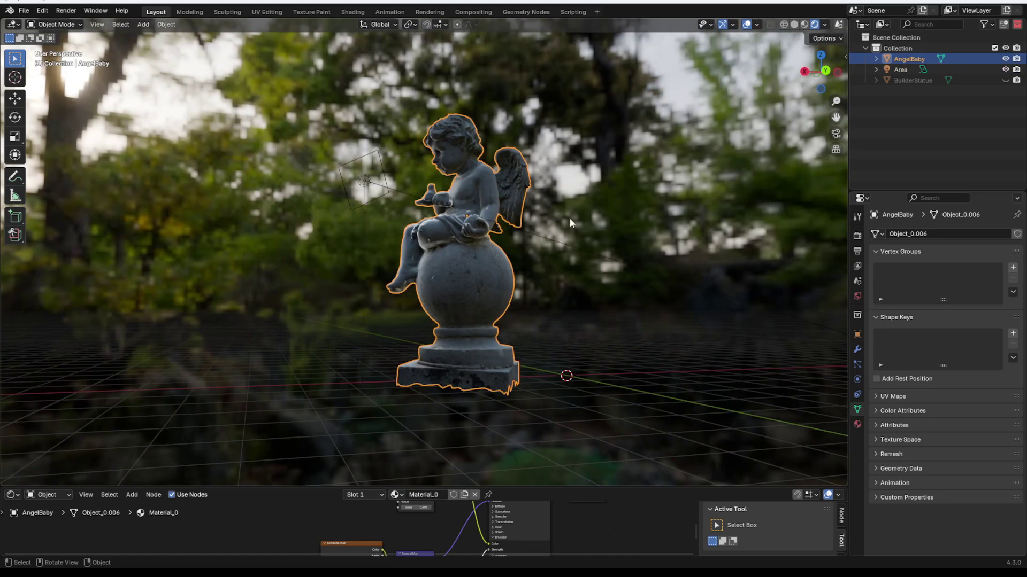
click(610, 197)
shift+middle_drag(616, 192, 592, 189)
click(349, 180)
middle_drag(452, 182, 486, 207)
key(g)
click(448, 209)
Trackball-rotate the area light to try other lighting angles on the angel statue and shift its position.
key(r)
key(r)
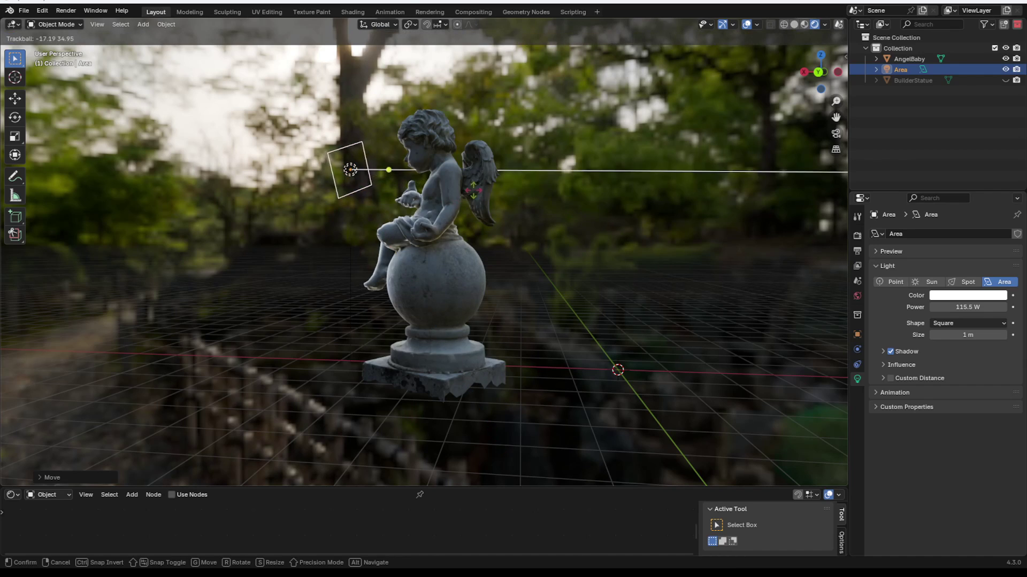
key(r)
mouse_move(442, 223)
middle_down()
mouse_move(510, 212)
mouse_move(549, 238)
mouse_move(426, 235)
middle_up()
key(r)
click(581, 247)
key(g)
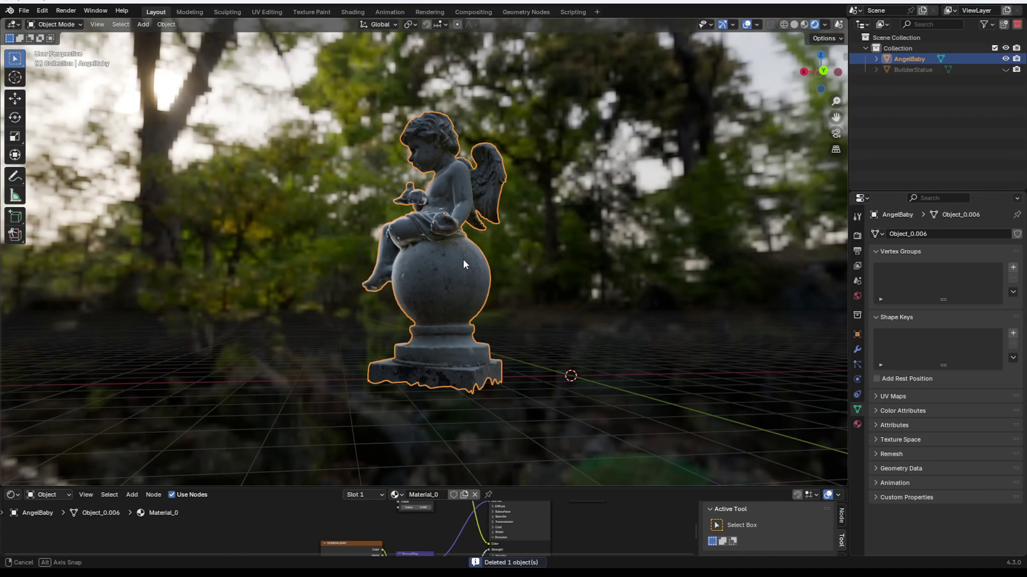
middle_drag(467, 259, 477, 256)
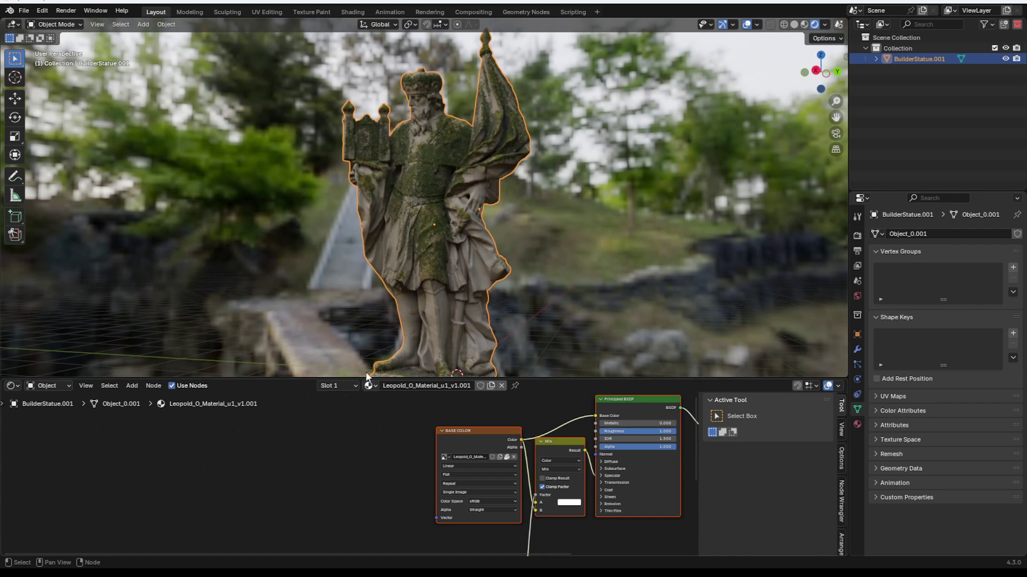
Move the BASE COLOR texture node away from the Principled BSDF and delete the Mix node.
scroll(390, 159, up, 2)
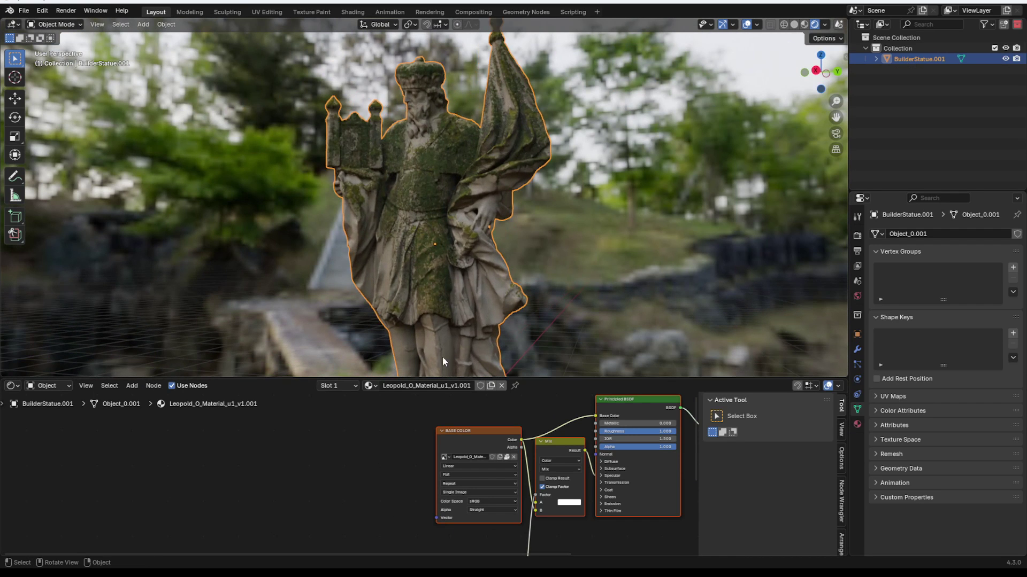
drag(445, 434, 263, 399)
scroll(410, 265, down, 3)
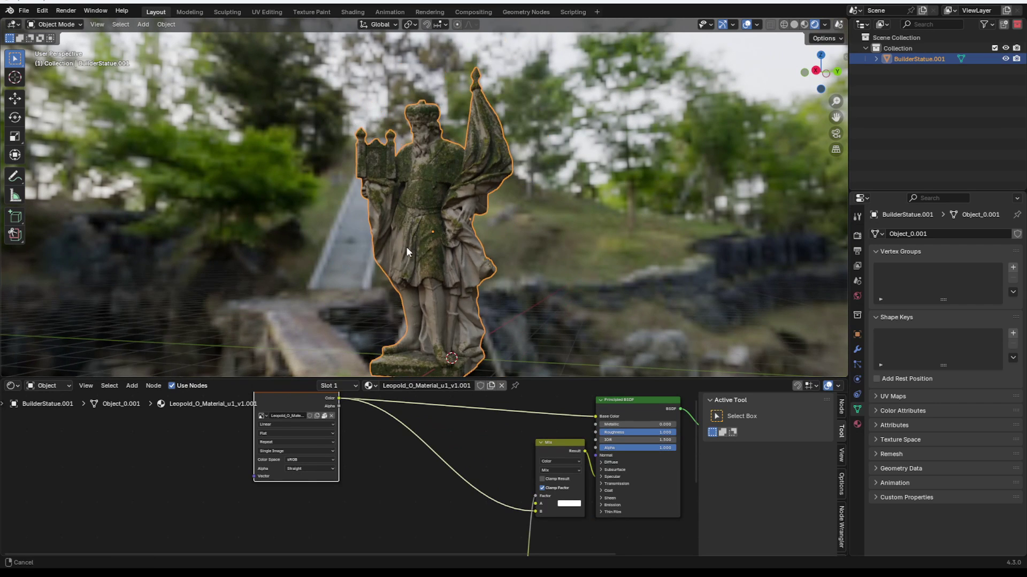
key(x)
Set the render engine to Cycles.
click(857, 236)
click(977, 234)
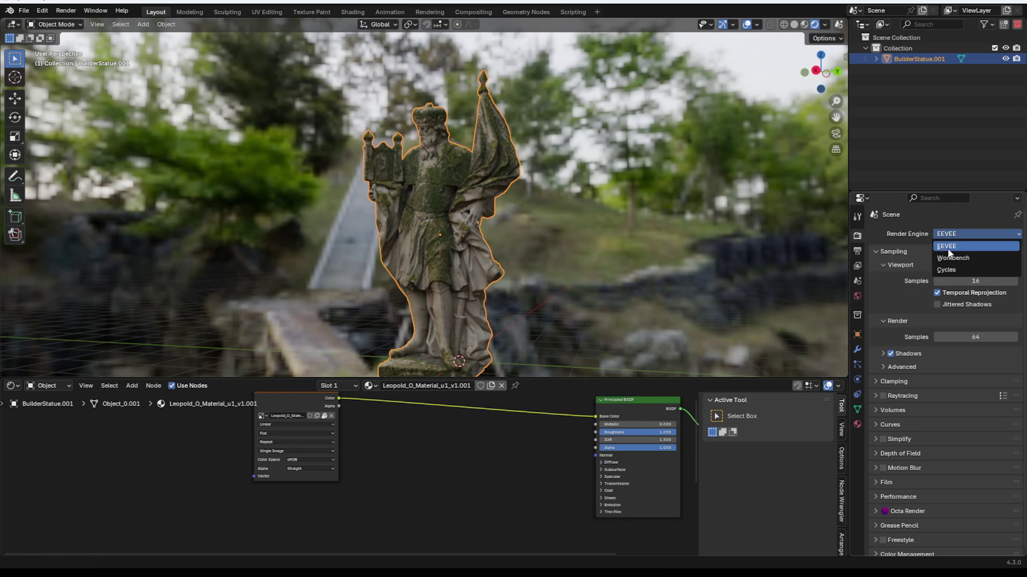
key(c)
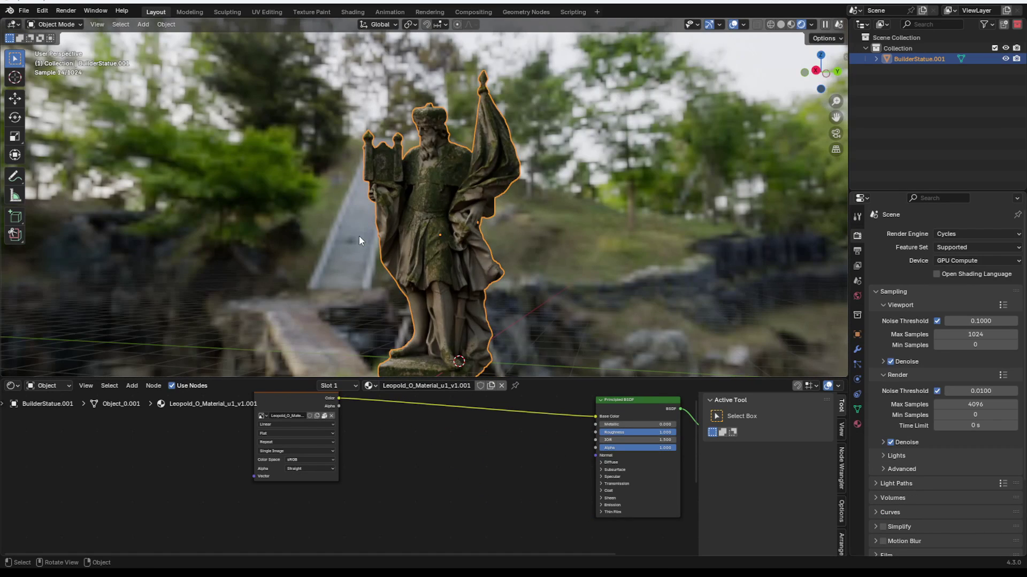
Add a Geometry node to the statue's material, between the base color texture and the Principled BSDF.
middle_drag(500, 496, 463, 484)
scroll(462, 481, up, 1)
key(shift+a)
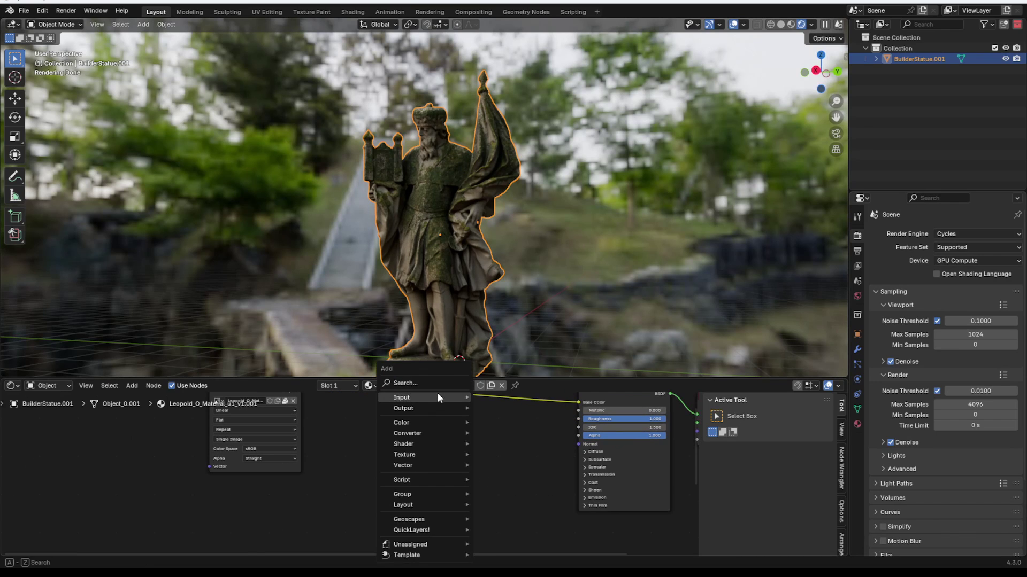
click(437, 385)
text(ge)
click(463, 403)
click(390, 461)
Expand the Principled BSDF's Emission settings and connect the Geometry node's Pointiness output to Emission Color.
middle_drag(415, 470, 412, 436)
scroll(412, 435, up, 2)
click(610, 468)
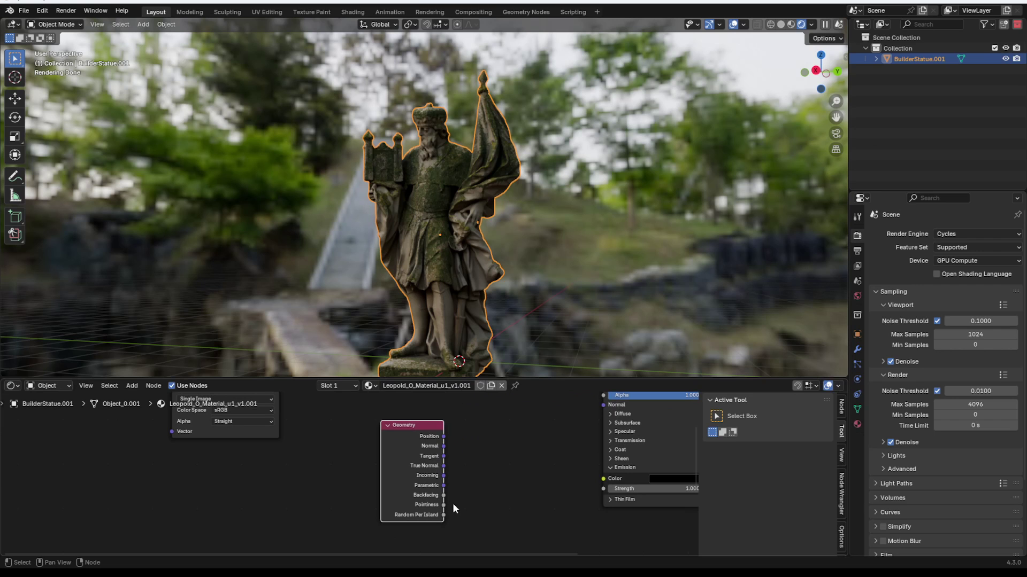
drag(452, 505, 573, 488)
mouse_move(480, 195)
middle_down()
mouse_move(438, 191)
mouse_move(474, 193)
middle_up()
Insert a Color Ramp between Pointiness and Emission Color, set its black stop to position 0.491 and inspect the statue's edges.
key(shift+a)
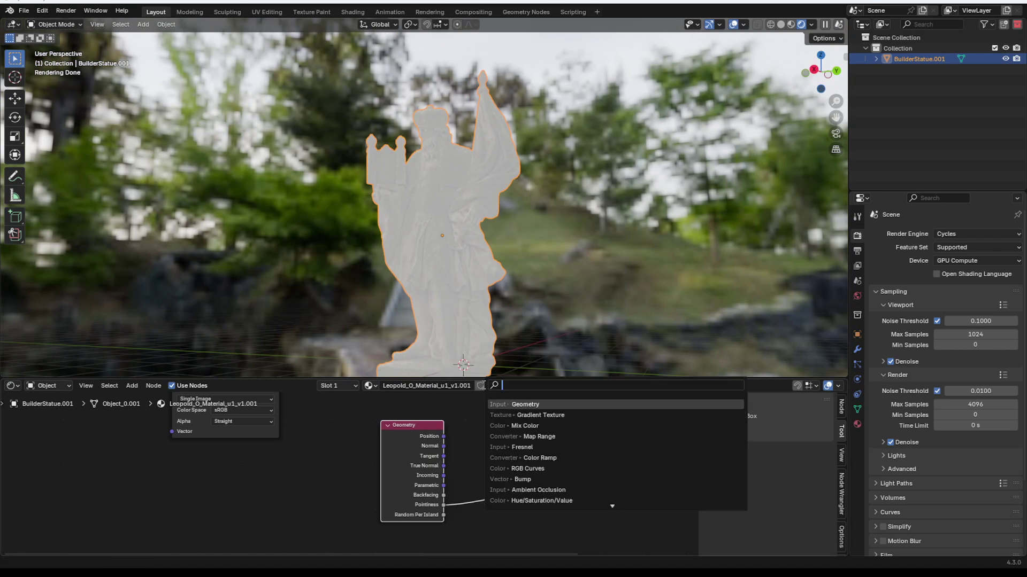
click(500, 428)
click(501, 437)
scroll(528, 429, up, 1)
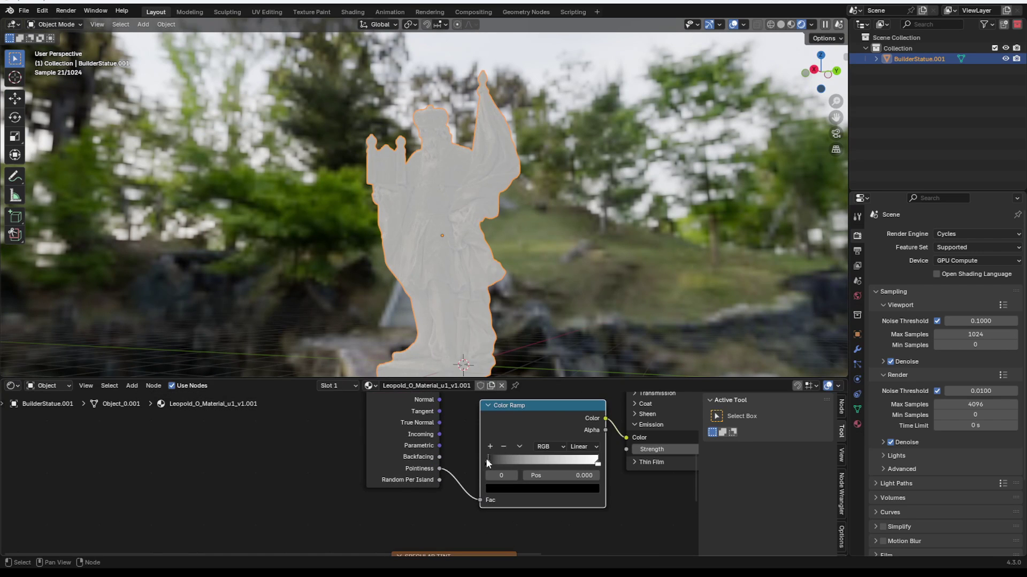
drag(486, 457, 542, 460)
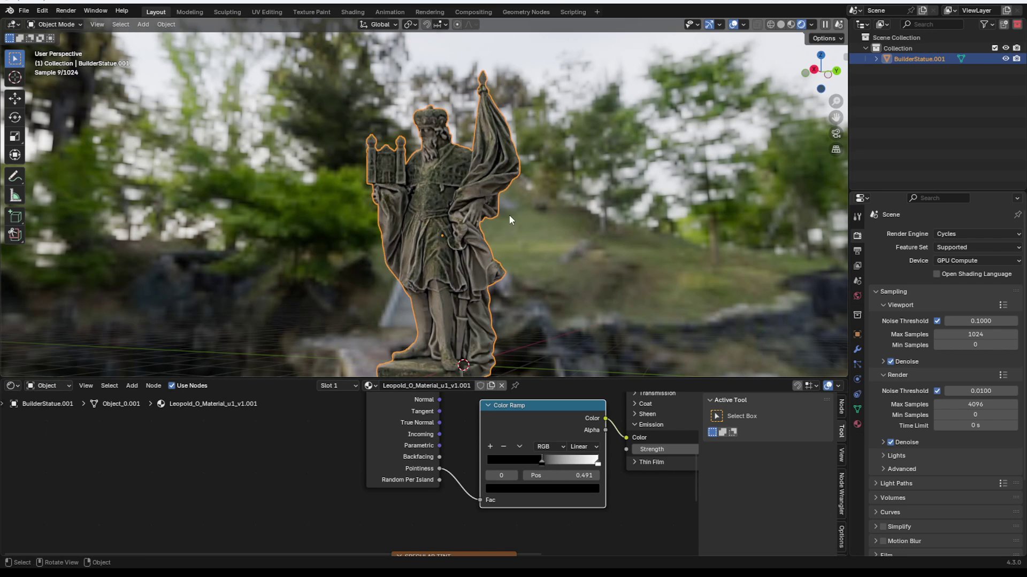
middle_drag(512, 223, 467, 254)
scroll(466, 253, up, 5)
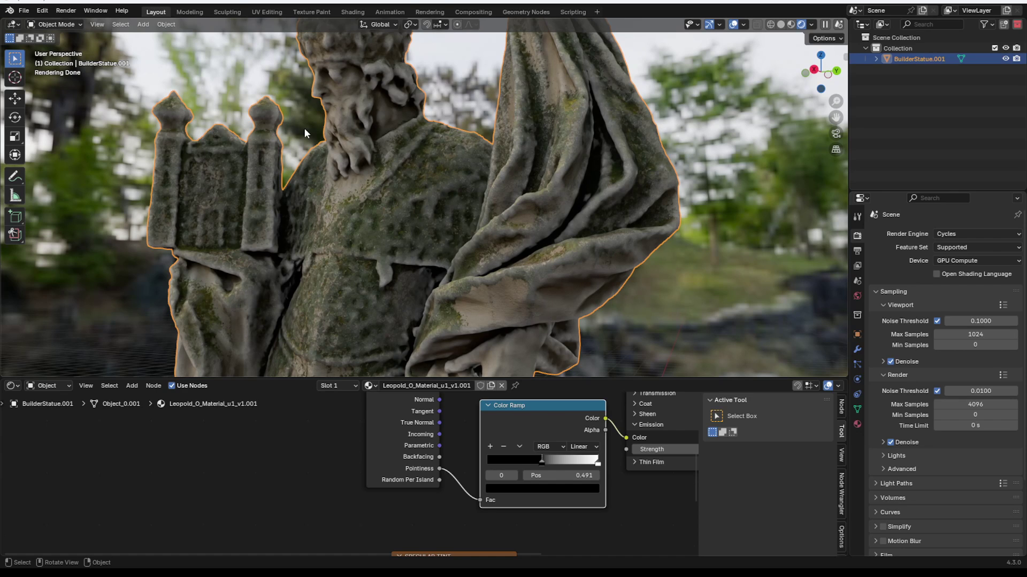
scroll(388, 125, down, 8)
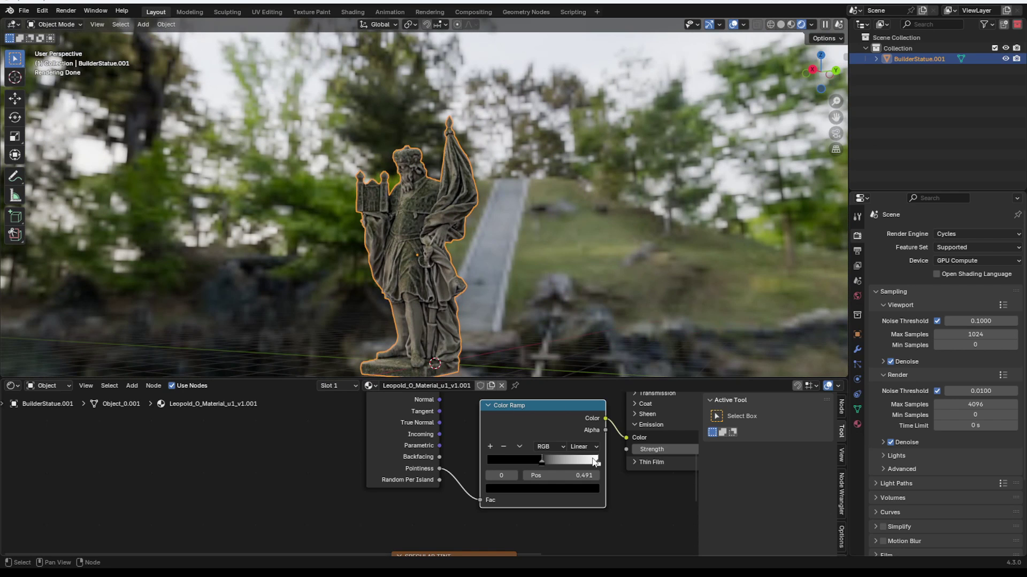
Raise the color Value of the Color Ramp's white stop to strengthen the edge glow.
click(595, 462)
click(542, 488)
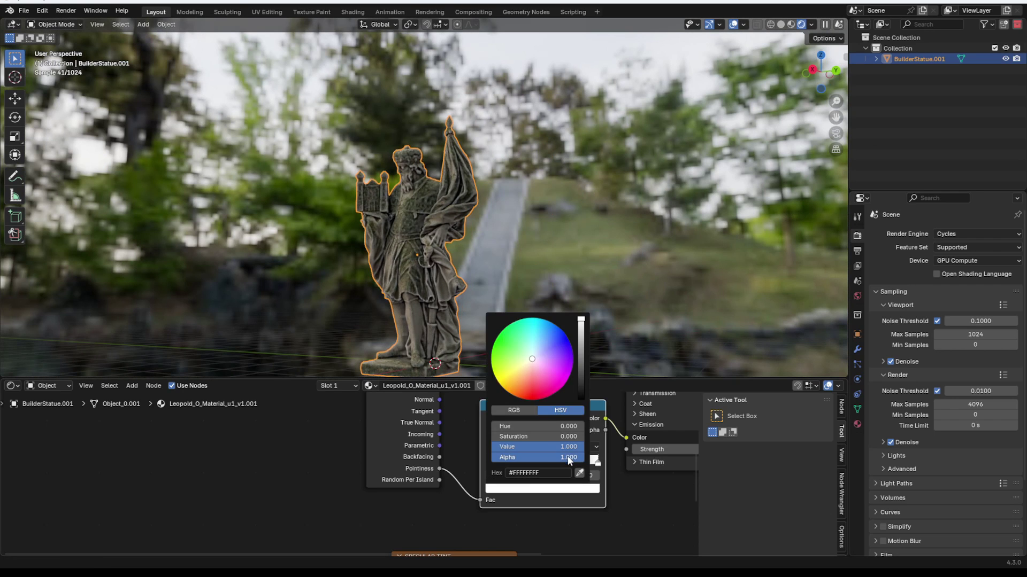
click(550, 446)
text(1)
key(Return)
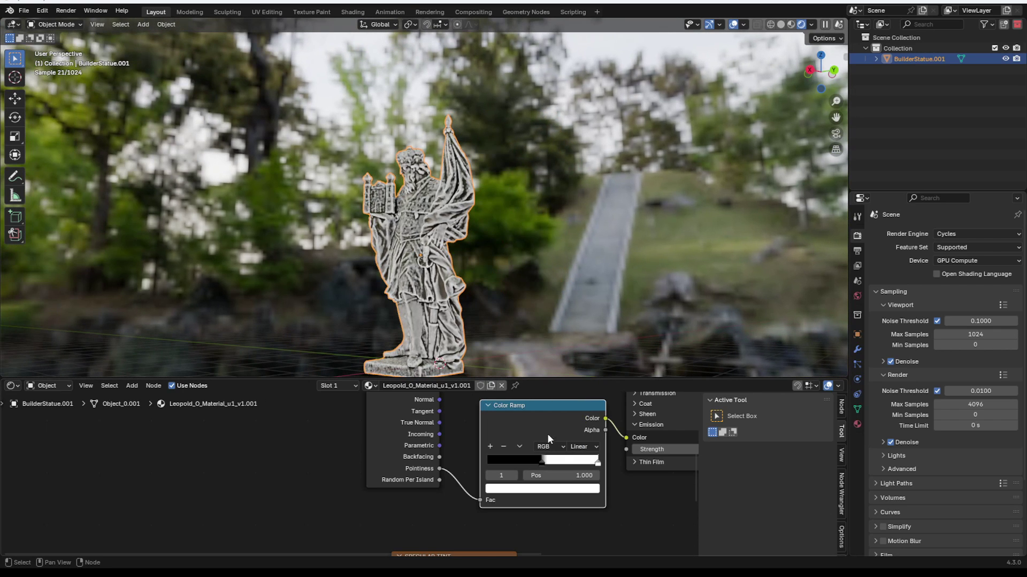
Move the Color Ramp's black stop to position 0.564, deselect the statue and inspect the edge glow.
mouse_move(541, 463)
mouse_down()
mouse_move(565, 462)
mouse_move(553, 461)
mouse_up()
click(501, 230)
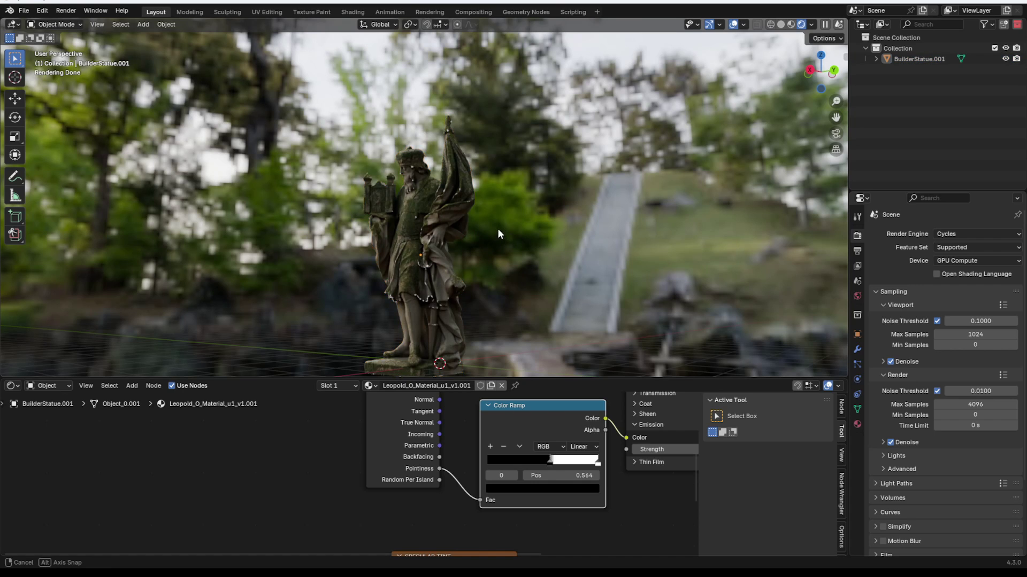
middle_drag(497, 229, 396, 214)
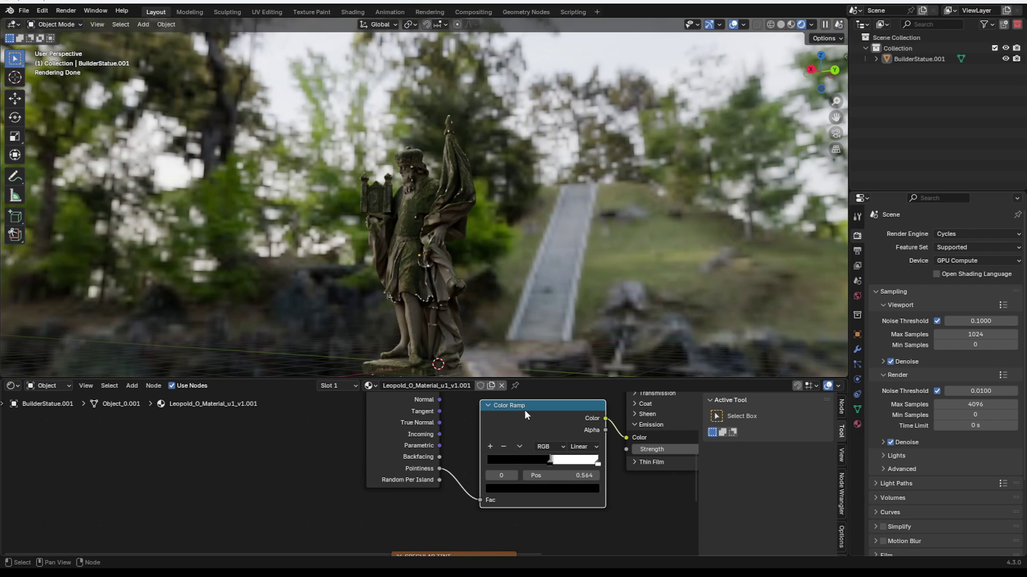
Delete the Geometry and Color Ramp nodes from the material.
middle_drag(525, 411, 549, 457)
click(418, 440)
key(x)
click(551, 460)
key(x)
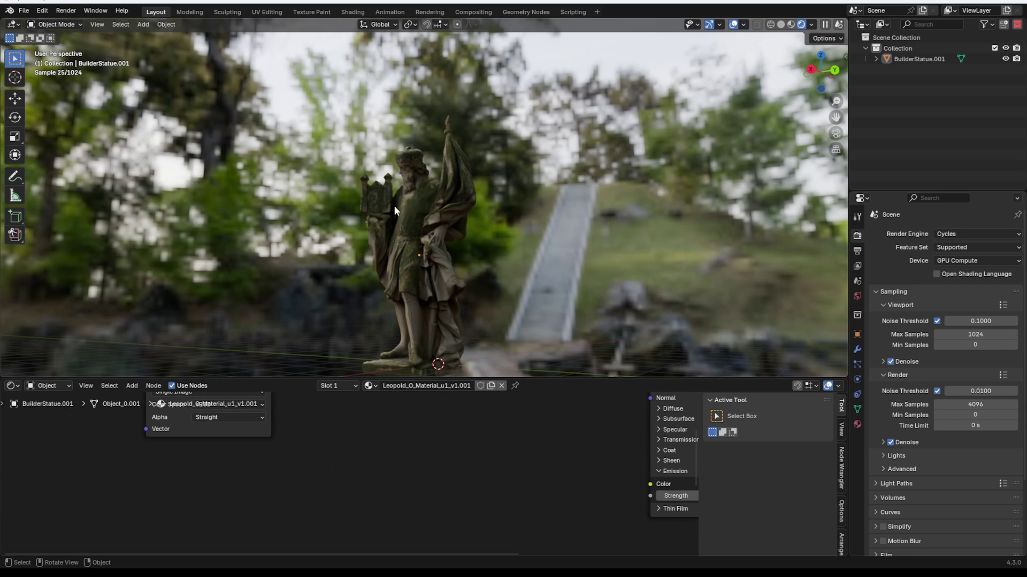
middle_drag(394, 205, 415, 211)
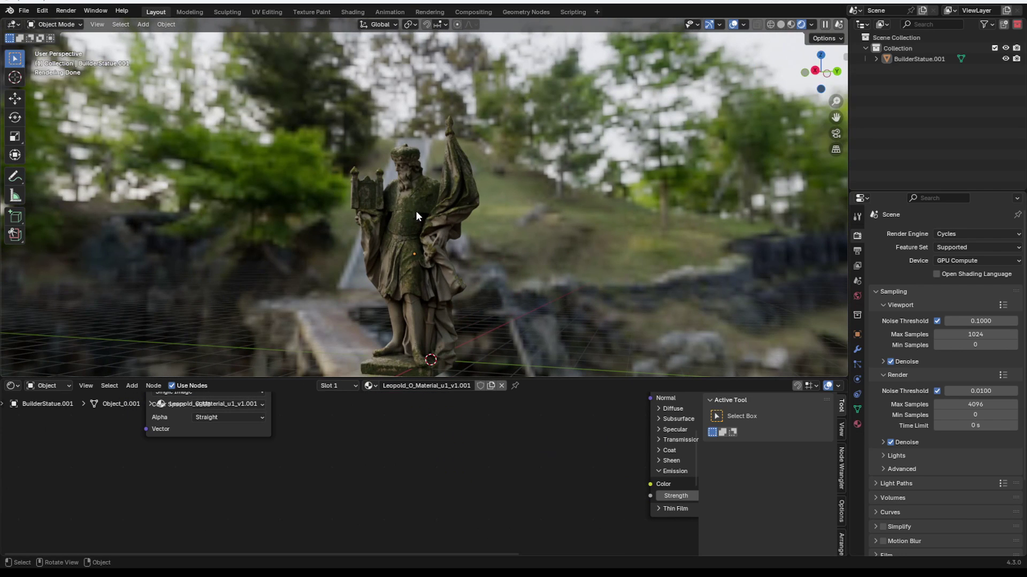
Add a Fresnel node to the material beside the Principled BSDF's Emission inputs.
key(shift+a)
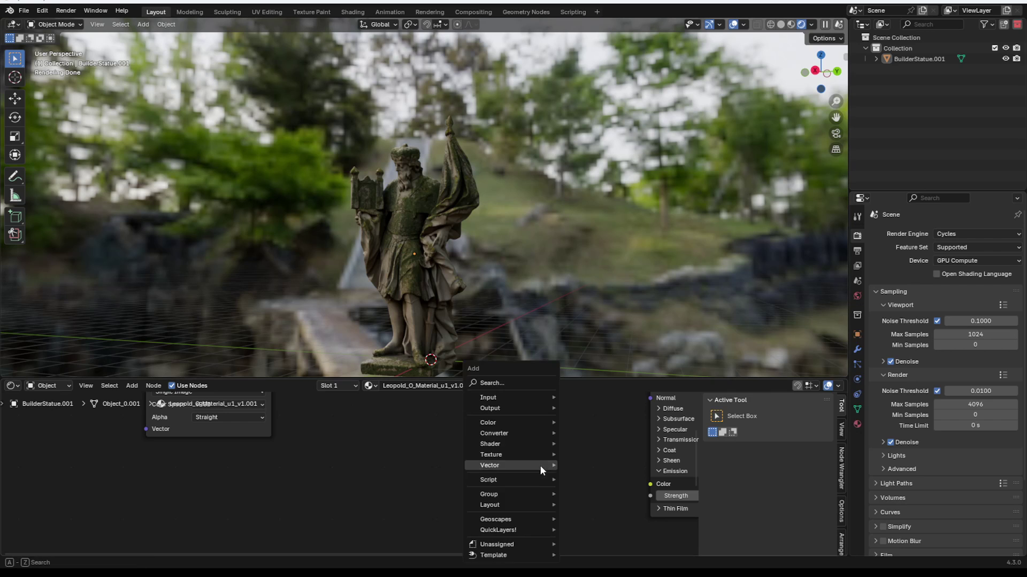
click(522, 379)
text(fre)
click(544, 398)
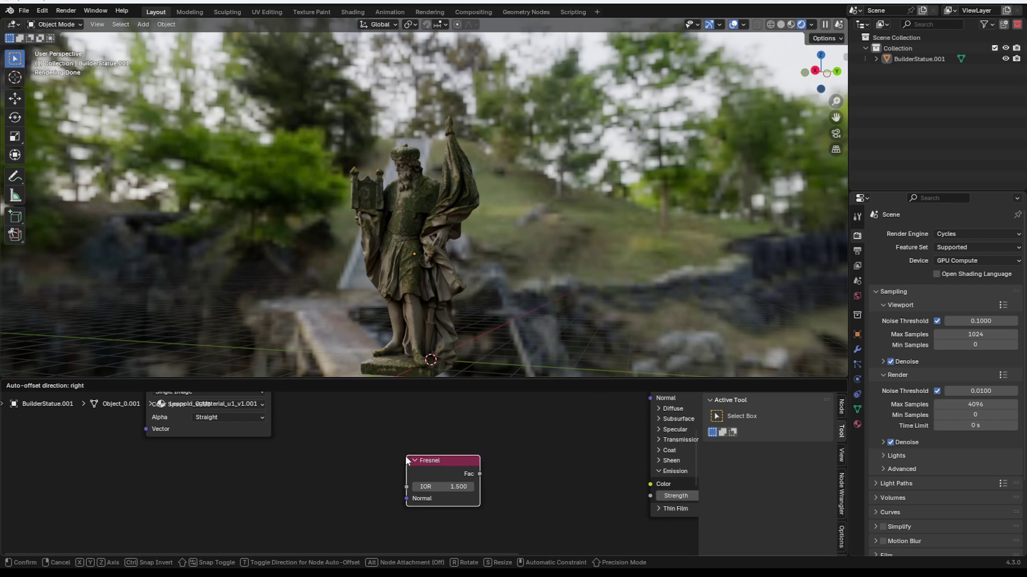
click(406, 457)
Connect the Fresnel node's Fac output to the Principled BSDF's Emission Color and inspect the effect on the statue.
middle_drag(431, 284, 433, 265)
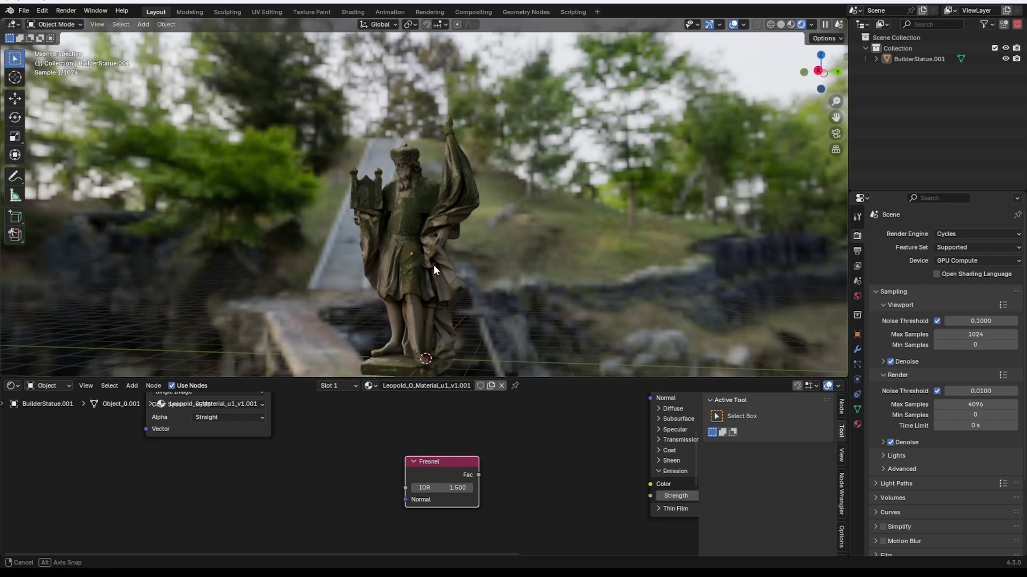
middle_drag(482, 470, 406, 458)
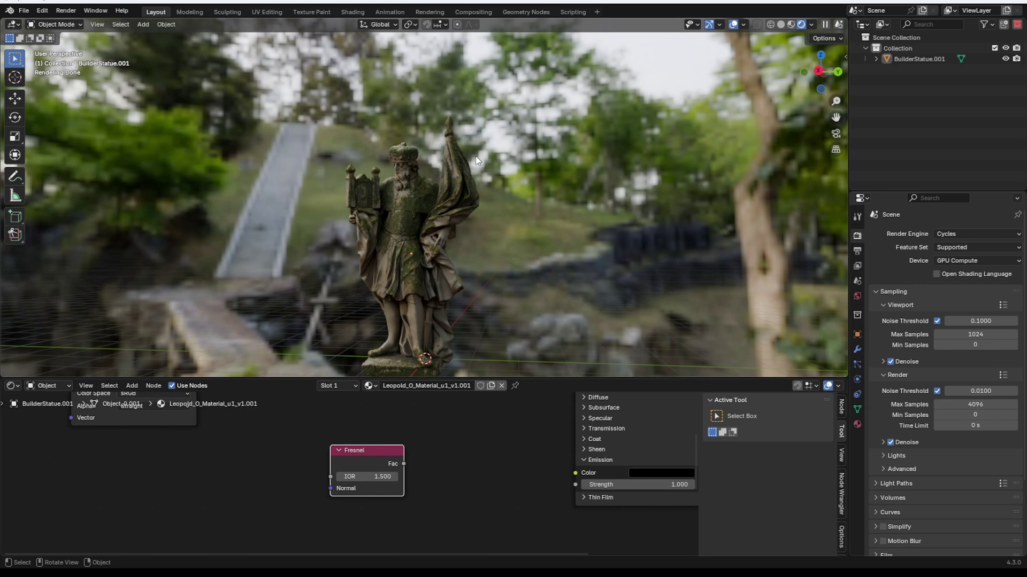
scroll(381, 437, down, 2)
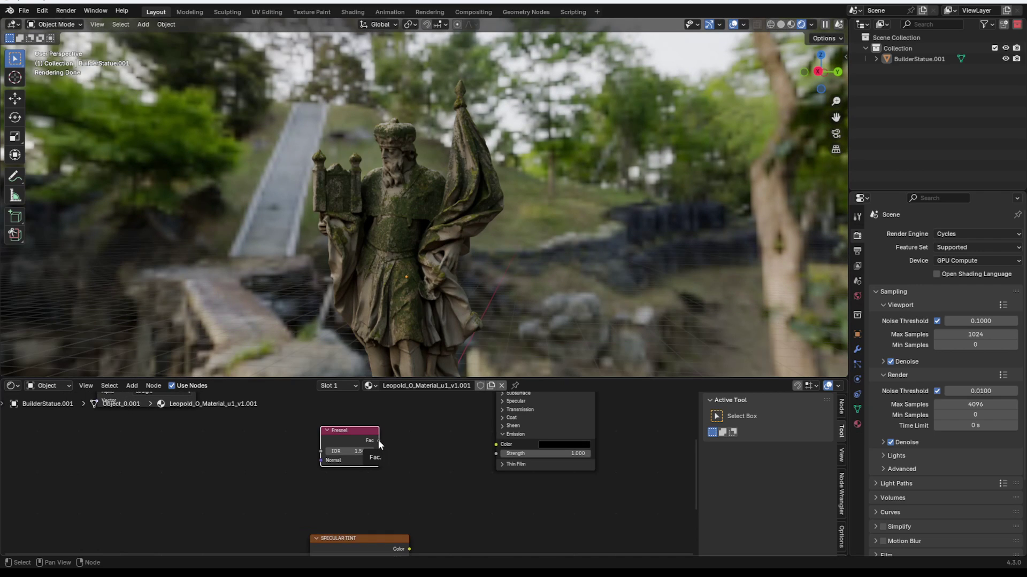
drag(378, 441, 493, 443)
middle_drag(551, 283, 480, 282)
scroll(479, 283, up, 4)
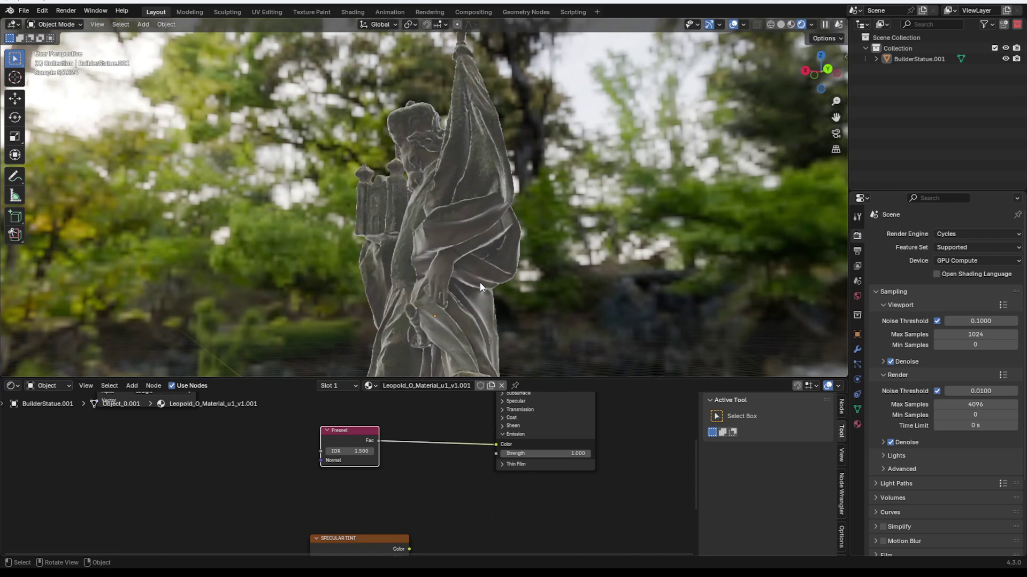
Inspect the statue's Fresnel glow from several angles and try a different IOR value on the Fresnel node.
middle_drag(526, 201, 507, 207)
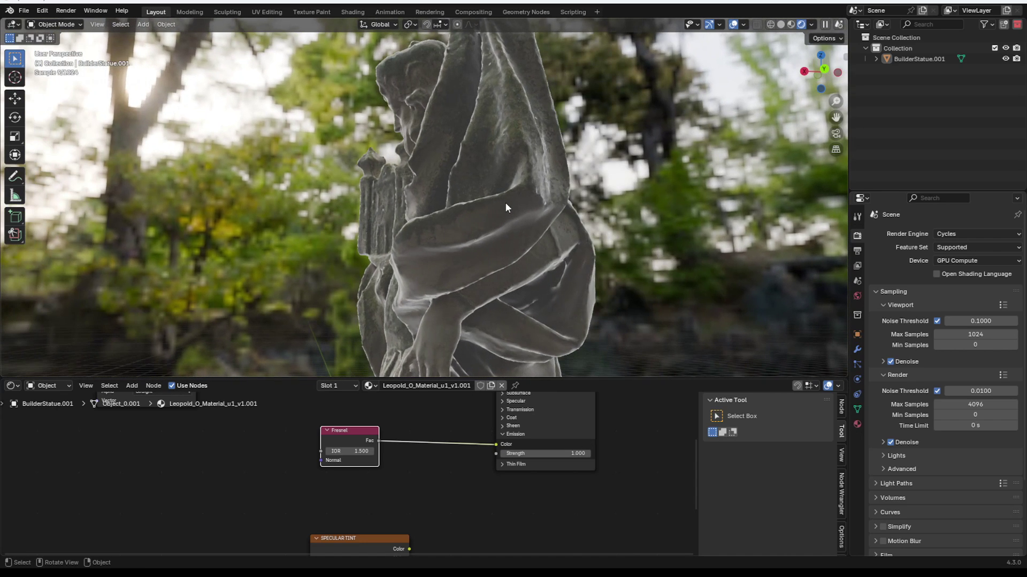
mouse_move(430, 234)
middle_down()
mouse_move(491, 232)
mouse_move(414, 234)
middle_up()
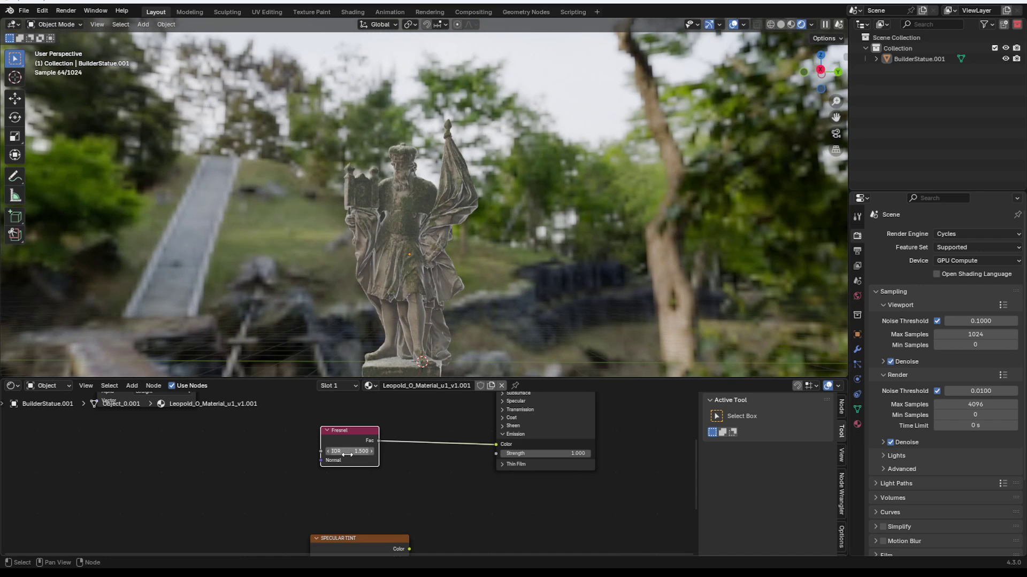
mouse_move(348, 452)
mouse_down()
mouse_move(428, 451)
mouse_move(362, 451)
mouse_up()
key(ctrl+z)
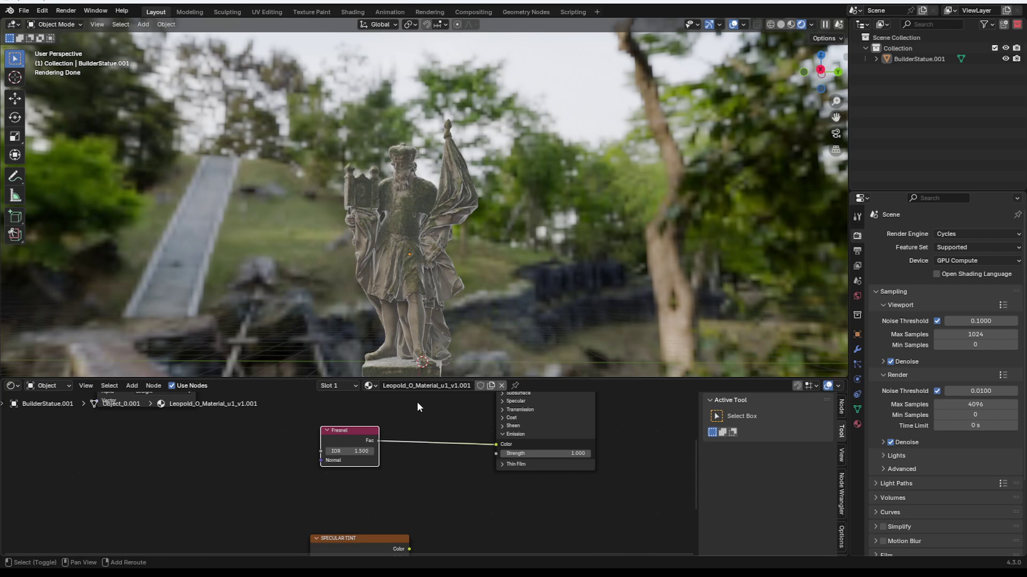
Insert a Map Range node between the Fresnel node and the Principled BSDF's Emission Color.
key(shift+a)
click(401, 381)
text(map)
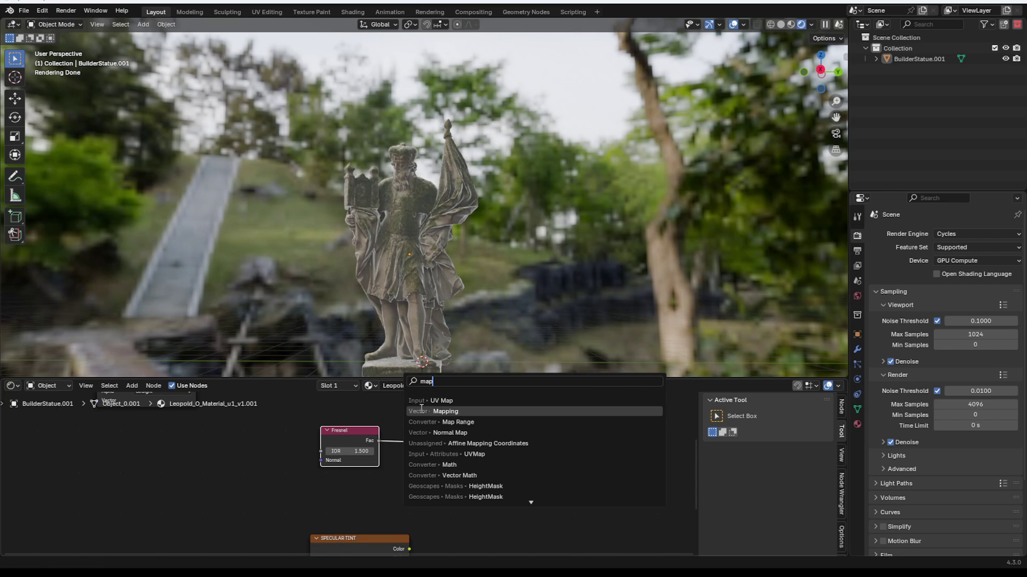
click(420, 421)
click(396, 423)
Set the Map Range node's To Max to 10 and From Min to 0.030, and inspect the statue's edges.
scroll(470, 464, up, 2)
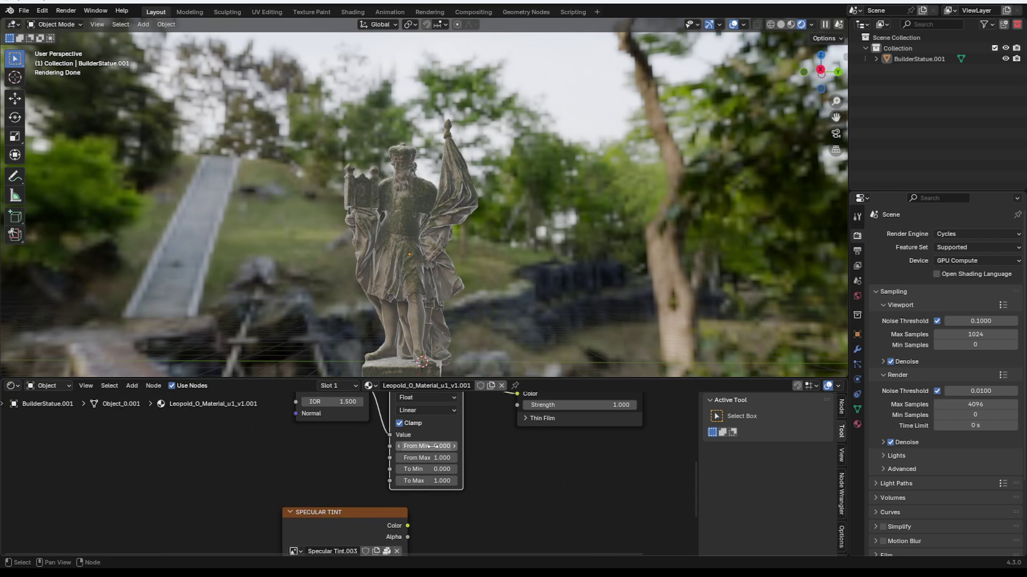
click(433, 478)
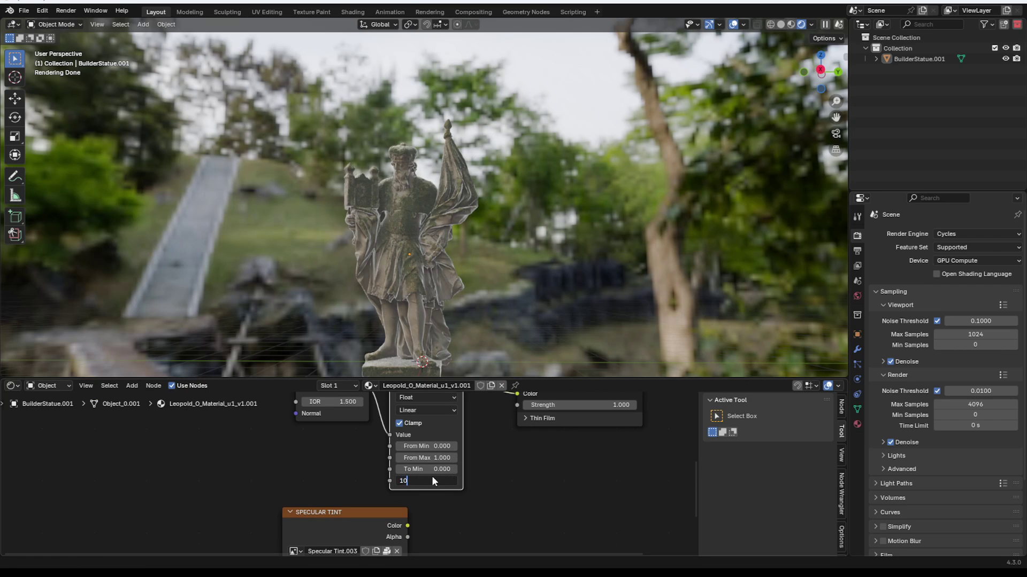
key(Return)
drag(431, 445, 434, 447)
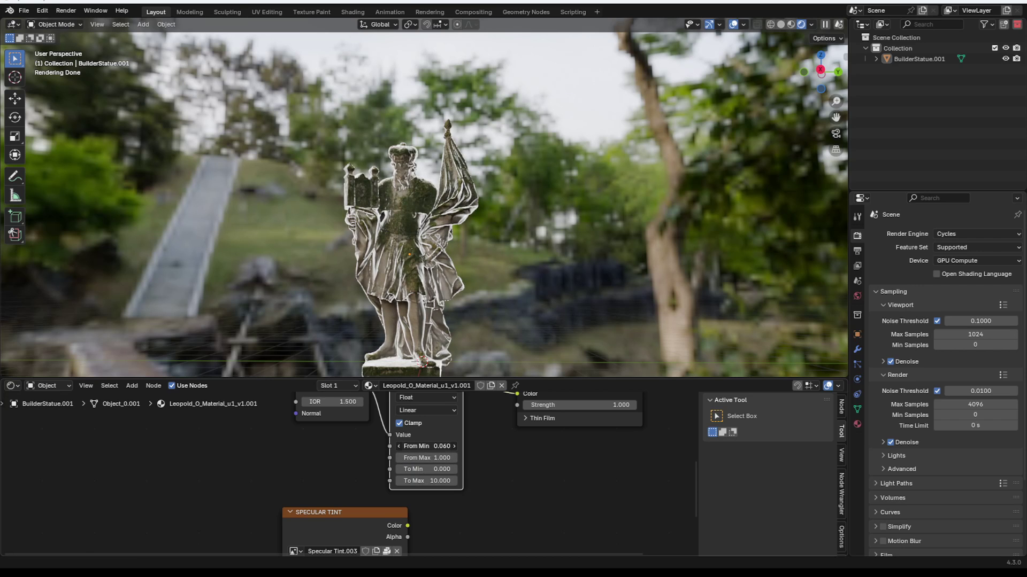
drag(431, 446, 432, 446)
middle_drag(509, 292, 460, 296)
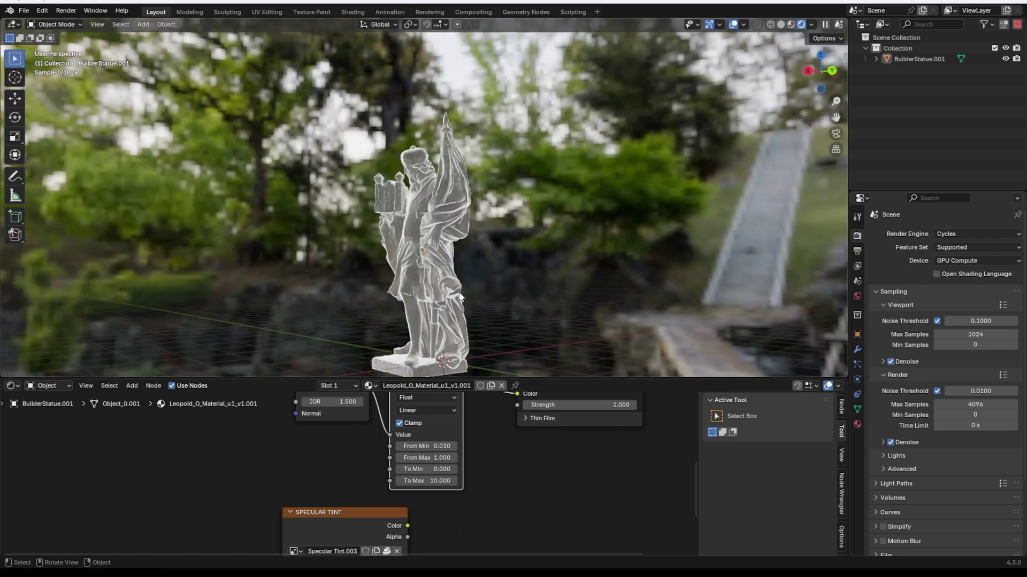
Move the Fresnel and Map Range nodes together farther from the Principled BSDF to make room in the node tree.
scroll(336, 442, down, 4)
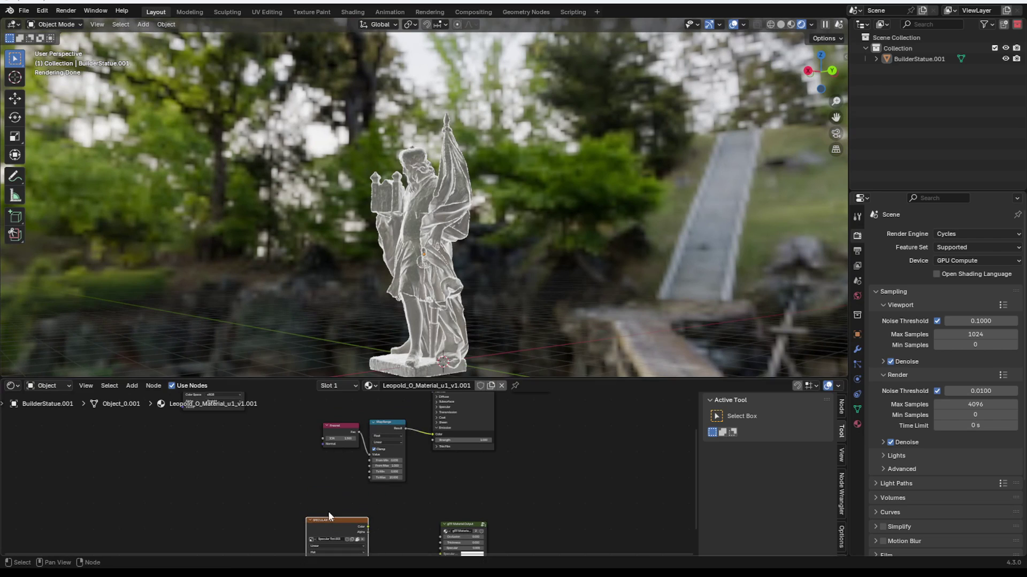
middle_drag(411, 224, 412, 266)
scroll(370, 464, down, 3)
middle_drag(373, 422, 375, 525)
scroll(374, 502, up, 2)
middle_drag(364, 474, 379, 413)
scroll(377, 422, up, 1)
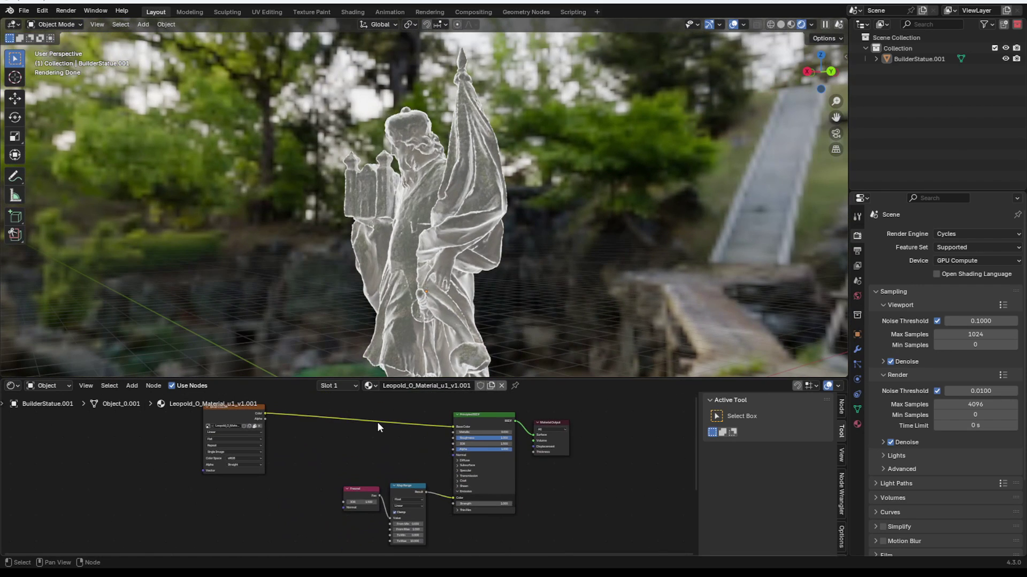
middle_drag(386, 518, 386, 467)
drag(314, 421, 415, 461)
drag(356, 443, 329, 448)
click(329, 448)
middle_drag(354, 286, 359, 276)
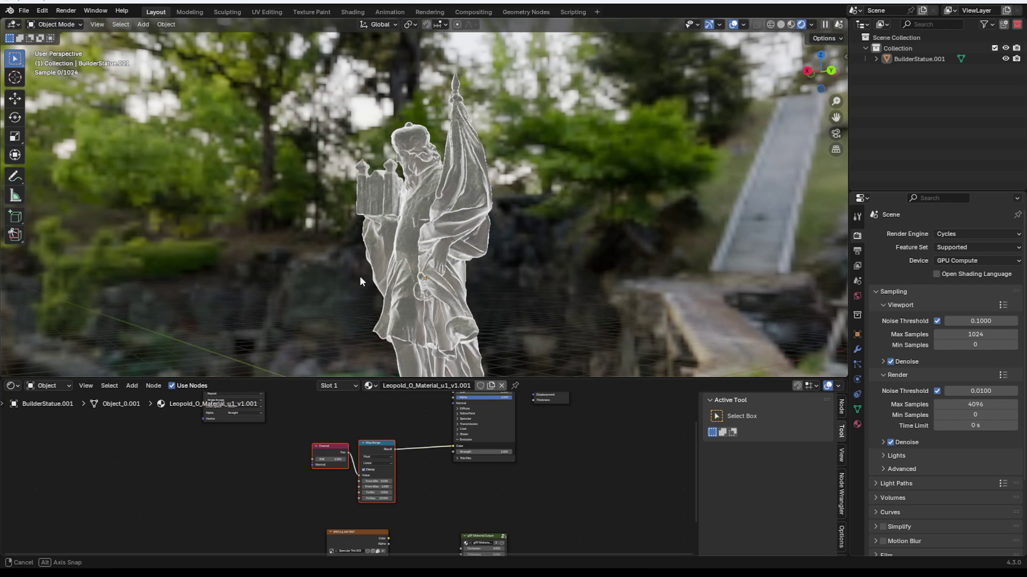
Add a Gradient Texture node to the material and set its type to Quadratic Sphere.
middle_drag(371, 418, 388, 421)
key(shift+a)
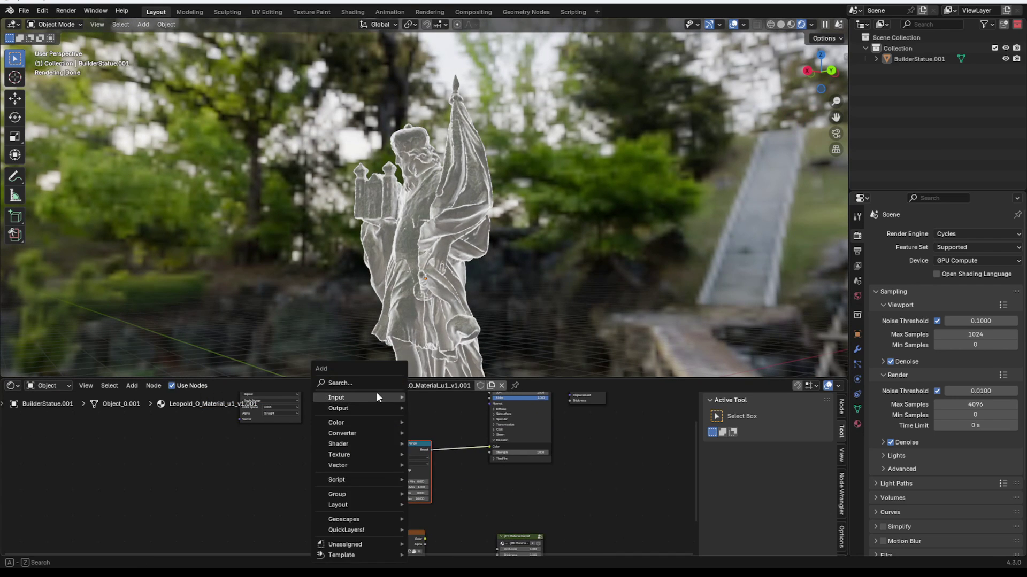
text(grad)
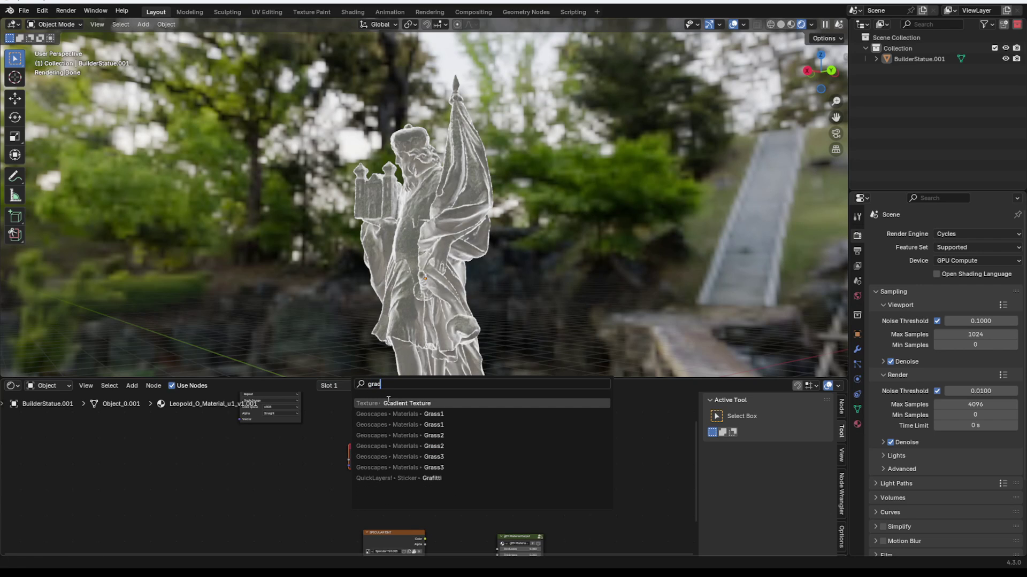
key(Return)
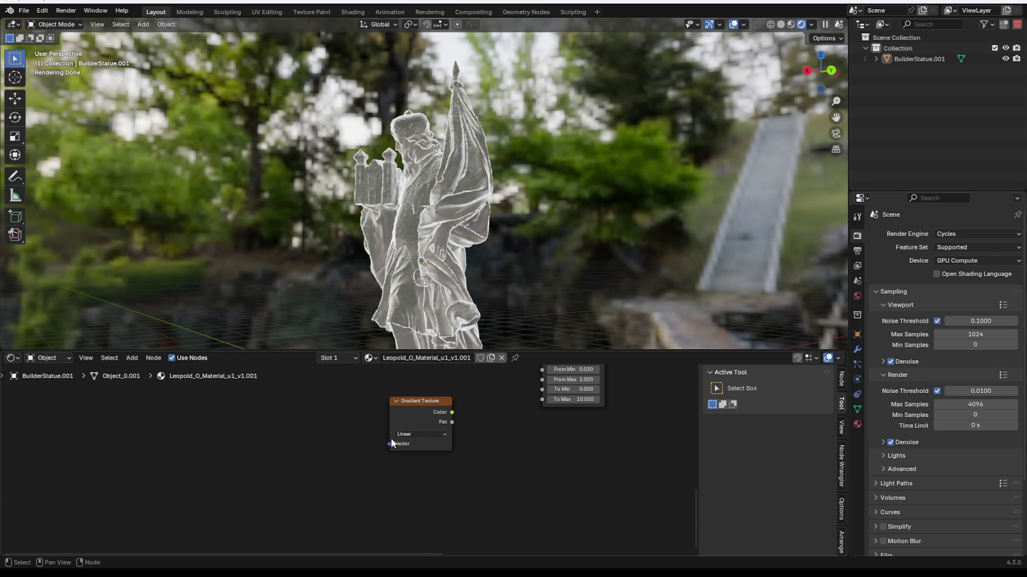
click(420, 434)
click(418, 504)
Place the Gradient Texture node beneath Map Range and preview its output directly on the statue.
drag(418, 411, 568, 435)
ctrl+shift+click(564, 432)
mouse_move(432, 281)
middle_down()
mouse_move(355, 279)
mouse_move(423, 290)
middle_up()
middle_drag(564, 435, 458, 474)
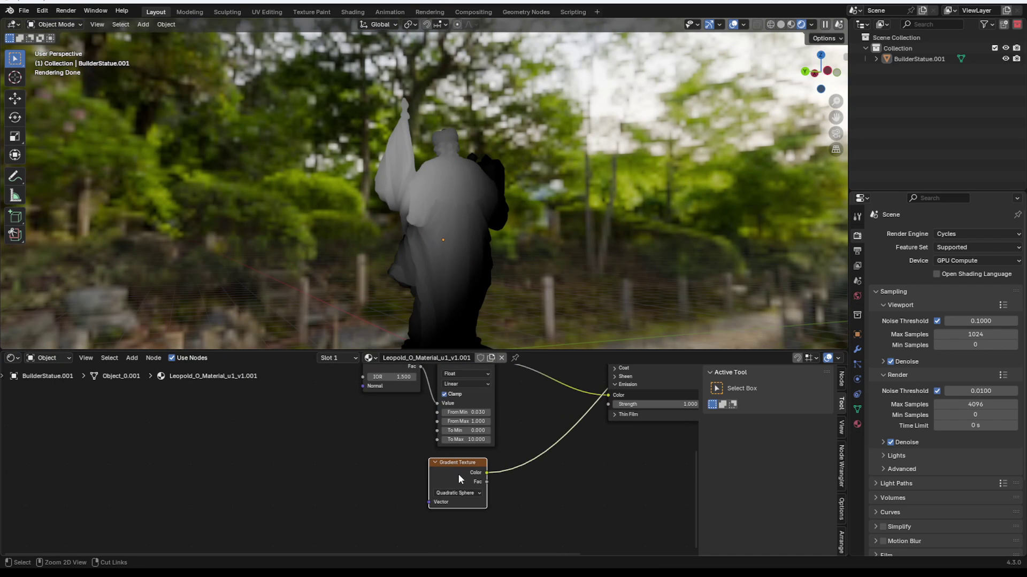
Add Texture Coordinate and Mapping nodes to the Gradient Texture and connect the Object output to Mapping's Vector input.
key(ctrl+t)
middle_drag(359, 495, 361, 442)
drag(316, 435, 315, 409)
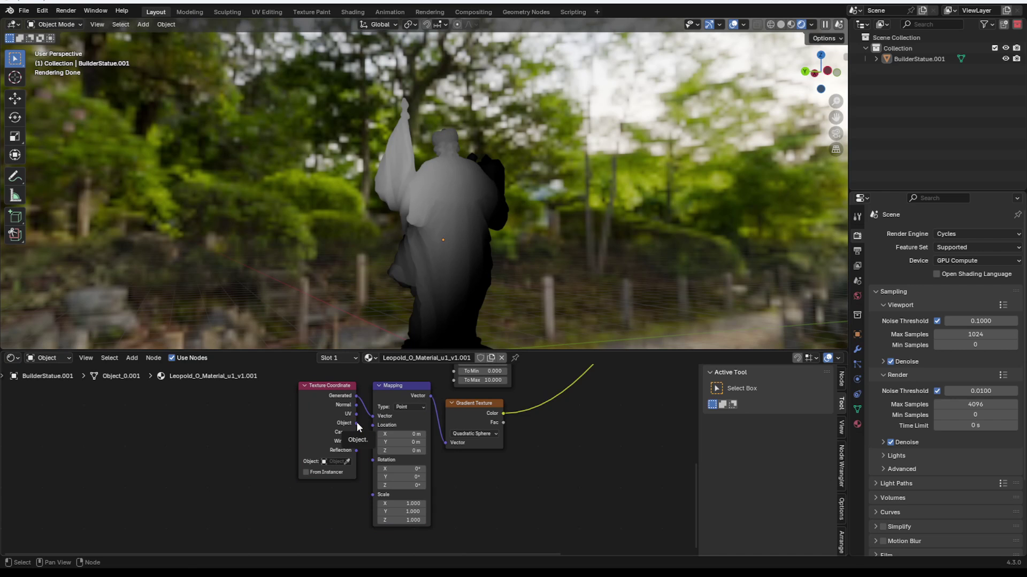
drag(357, 423, 368, 417)
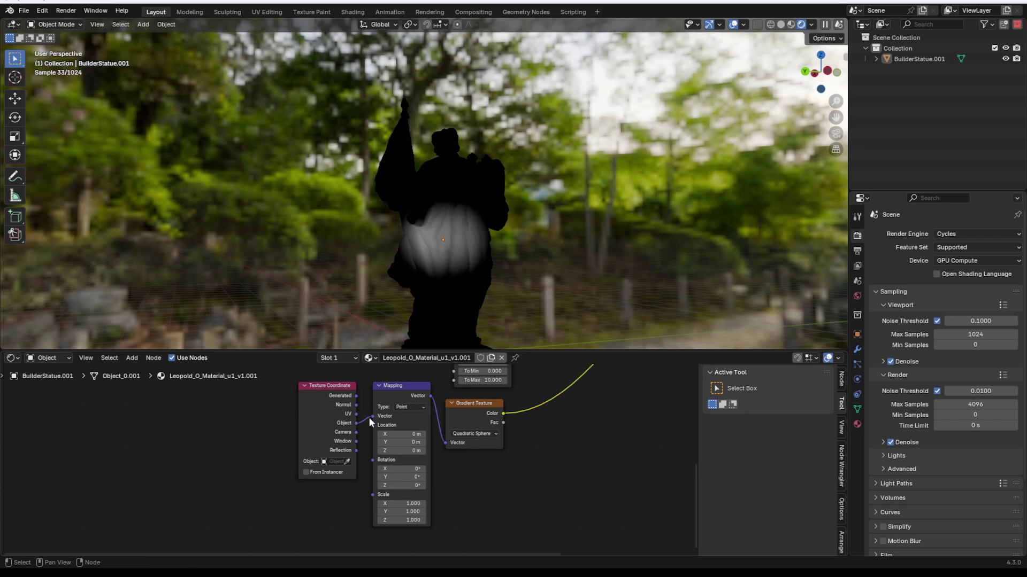
Add a sphere-shaped empty at the 3D cursor at the statue's base.
mouse_move(461, 222)
middle_down()
mouse_move(519, 216)
mouse_move(598, 238)
mouse_move(367, 223)
mouse_move(328, 211)
mouse_move(343, 462)
middle_up()
click(435, 244)
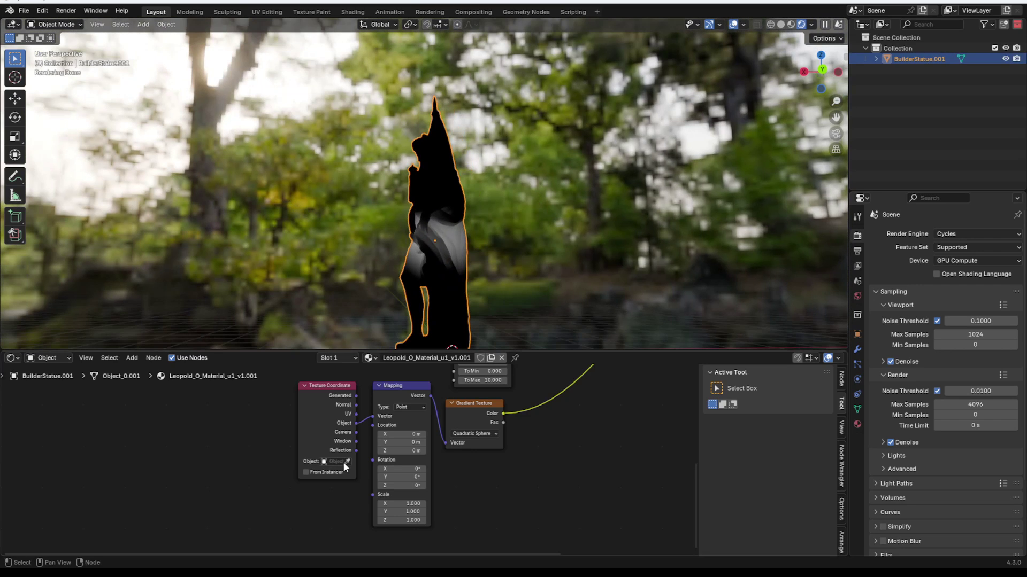
key(shift+a)
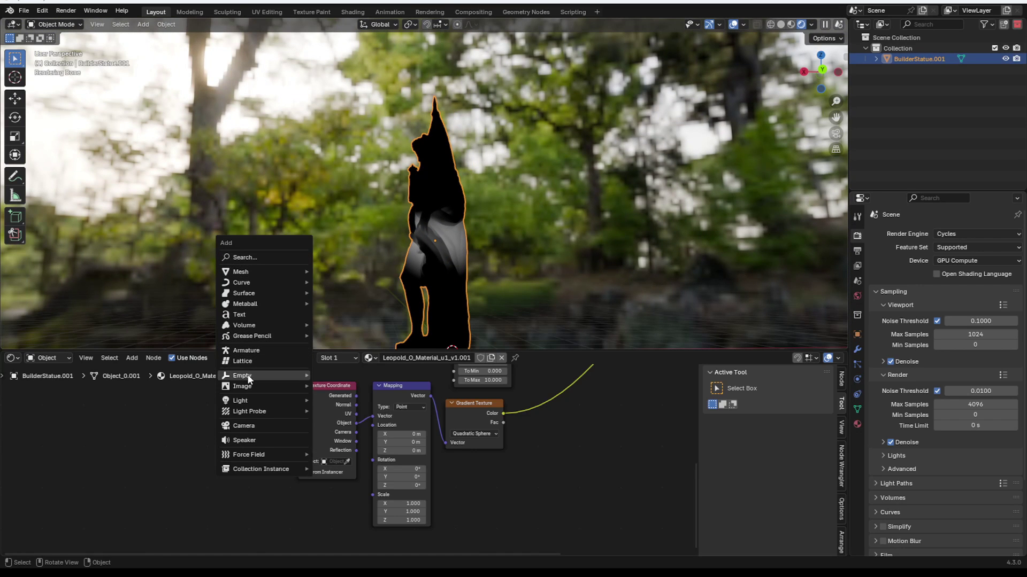
mouse_move(248, 380)
click(339, 433)
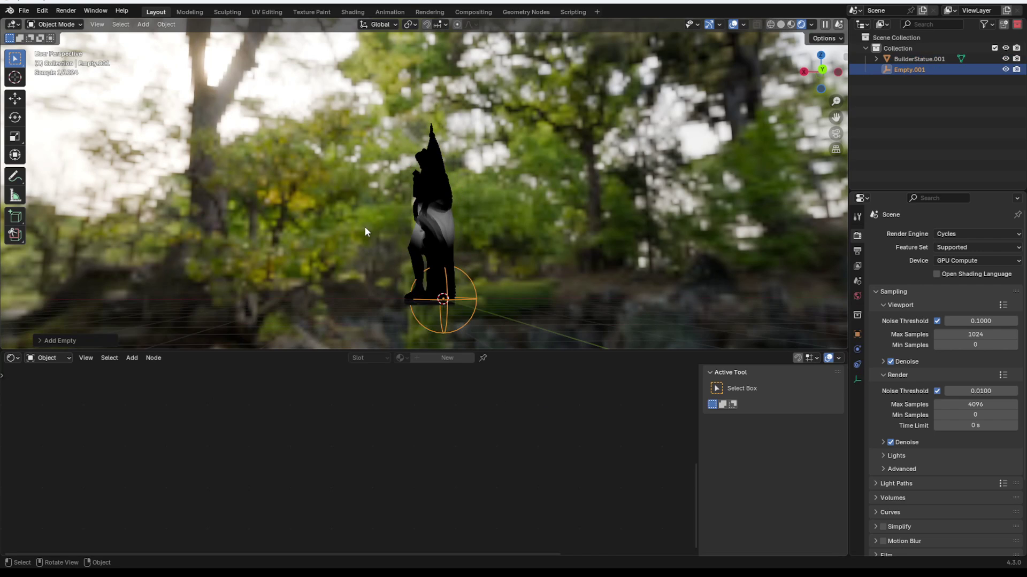
Reselect the statue and assign the new empty as the Texture Coordinate node's Object.
click(433, 264)
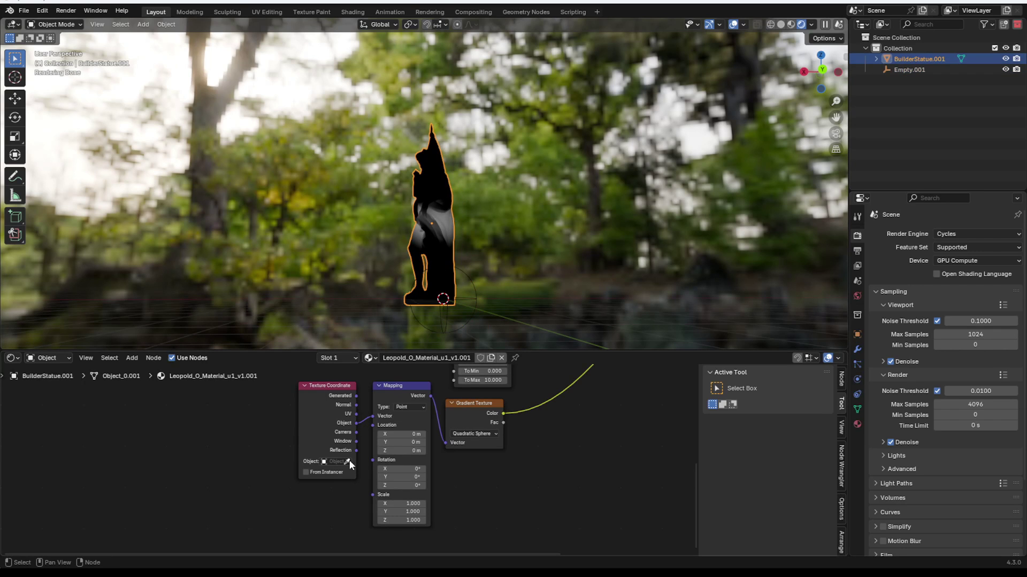
middle_drag(420, 230, 428, 256)
scroll(440, 202, down, 1)
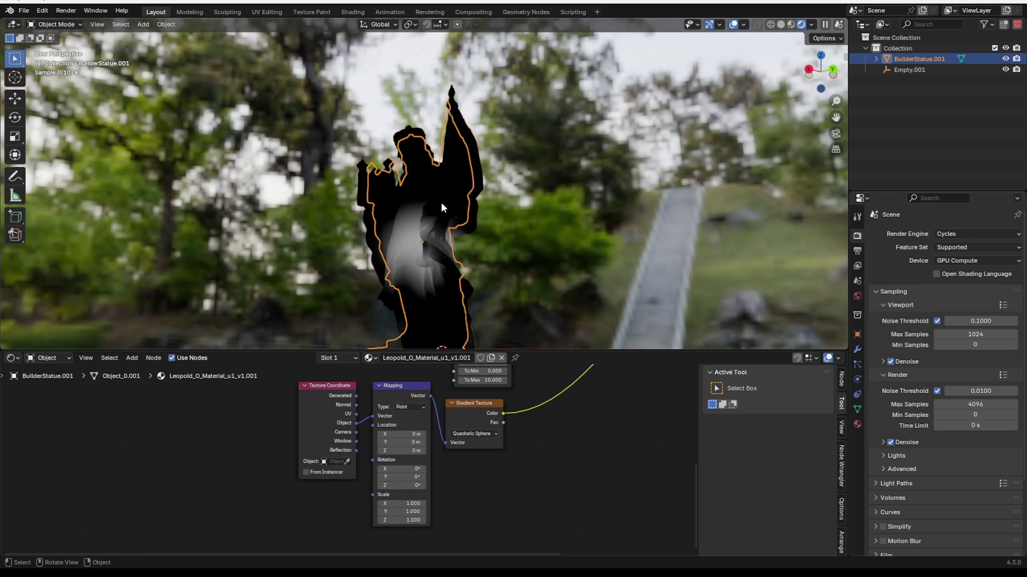
shift+middle_drag(441, 202, 430, 145)
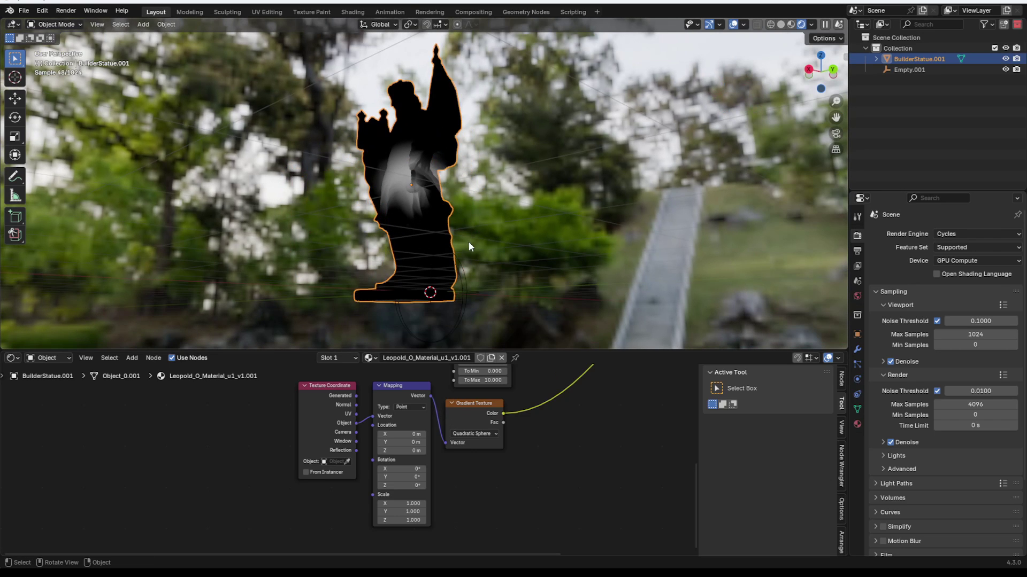
click(346, 461)
click(469, 296)
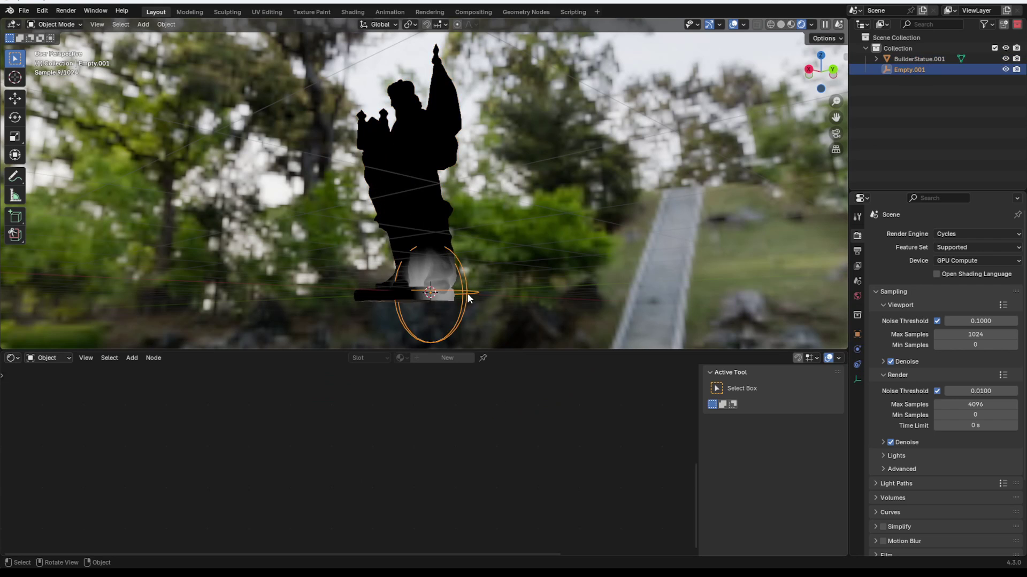
Move the sphere empty up in front of the statue's chest and check the gradient's position.
key(g)
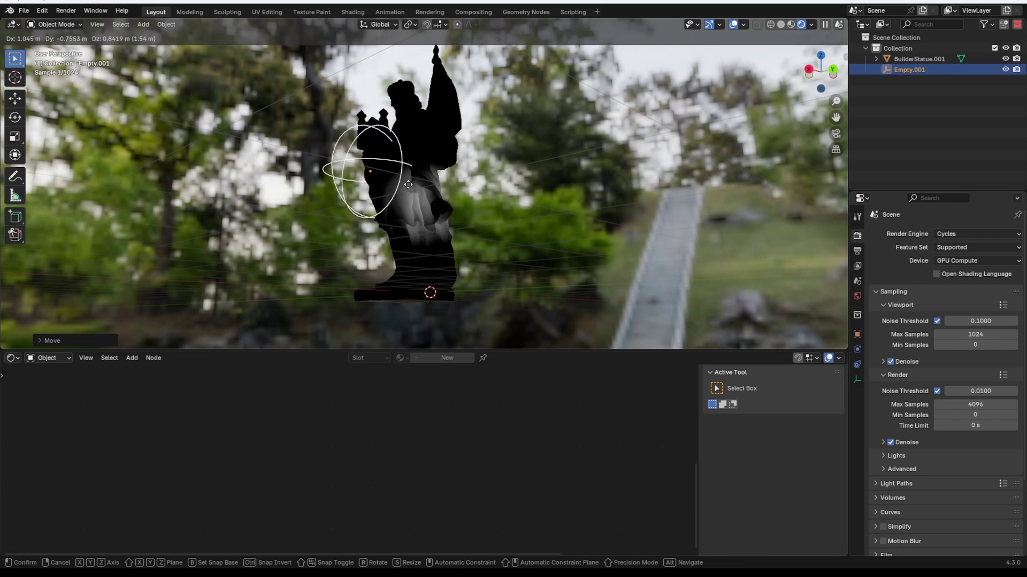
click(423, 180)
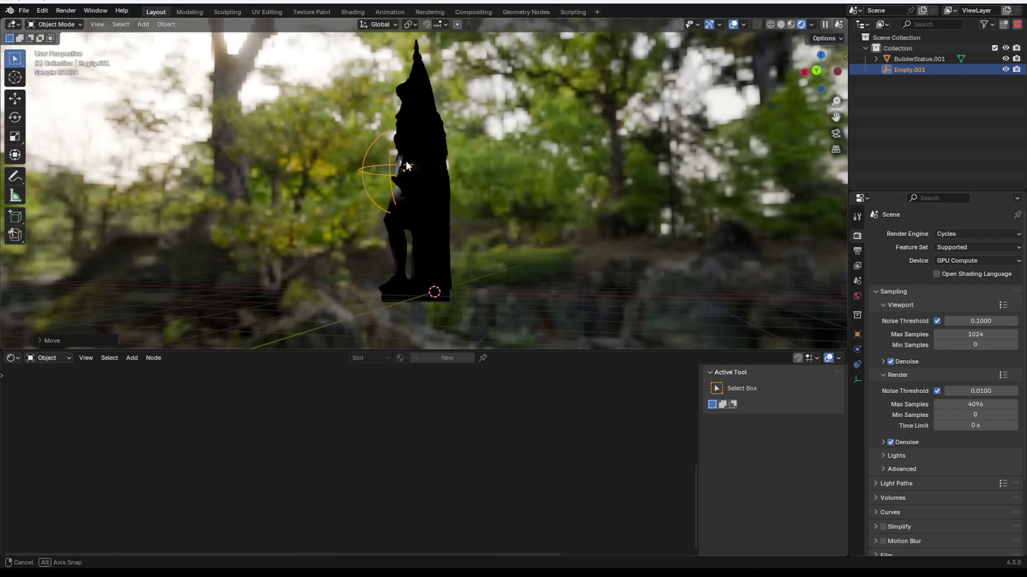
middle_drag(406, 166, 261, 176)
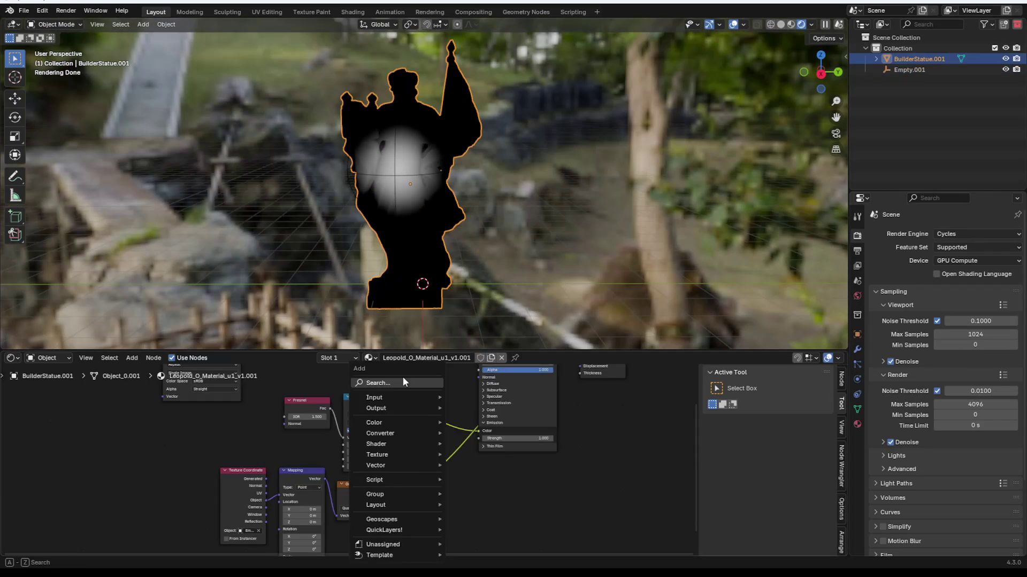
Insert a Mix Color node set to Multiply with factor 1 after Map Range, feeding the Gradient Texture's Color into B.
text(ml)
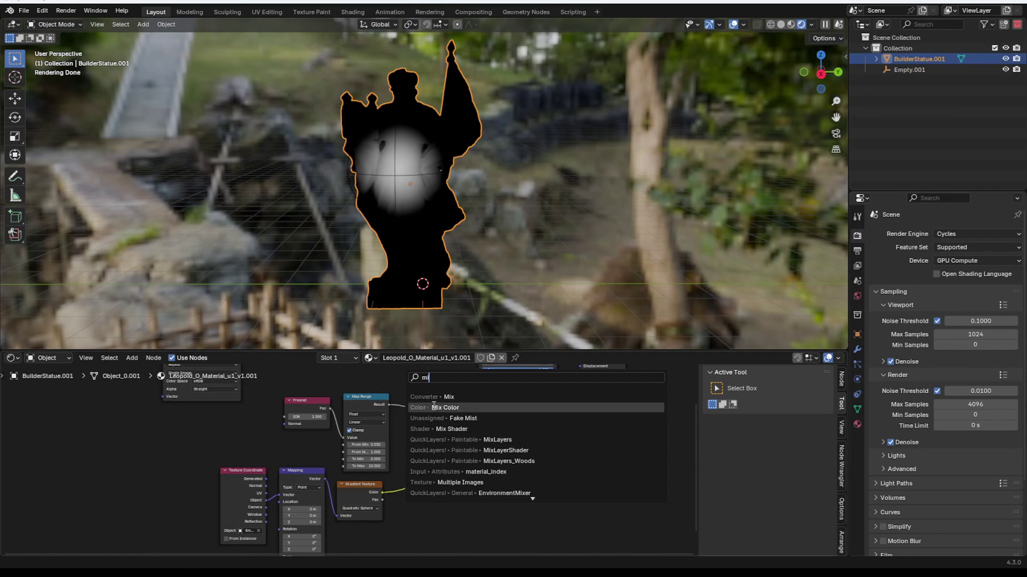
click(433, 407)
click(418, 386)
click(445, 415)
click(447, 447)
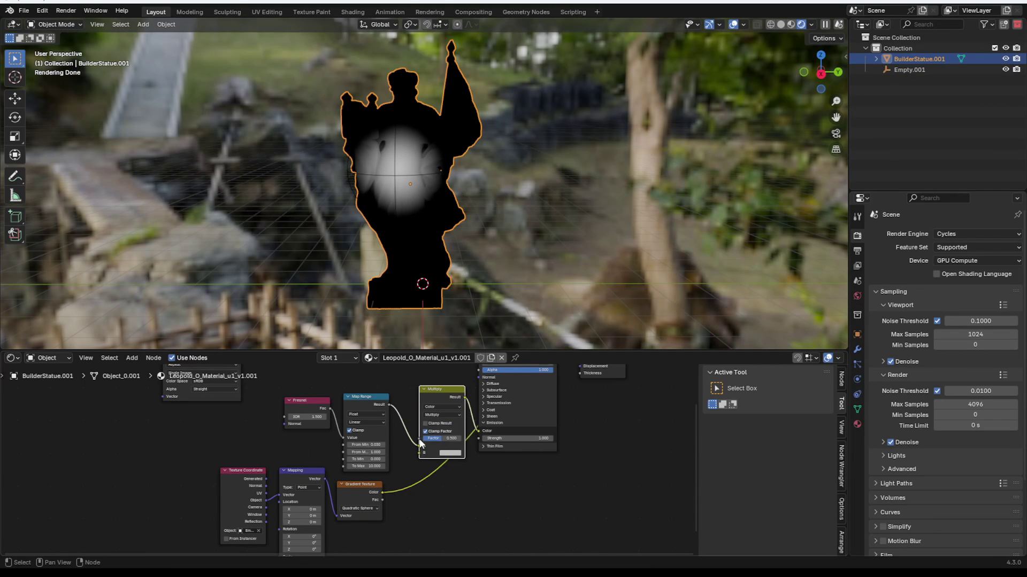
drag(436, 437, 463, 437)
drag(383, 491, 418, 453)
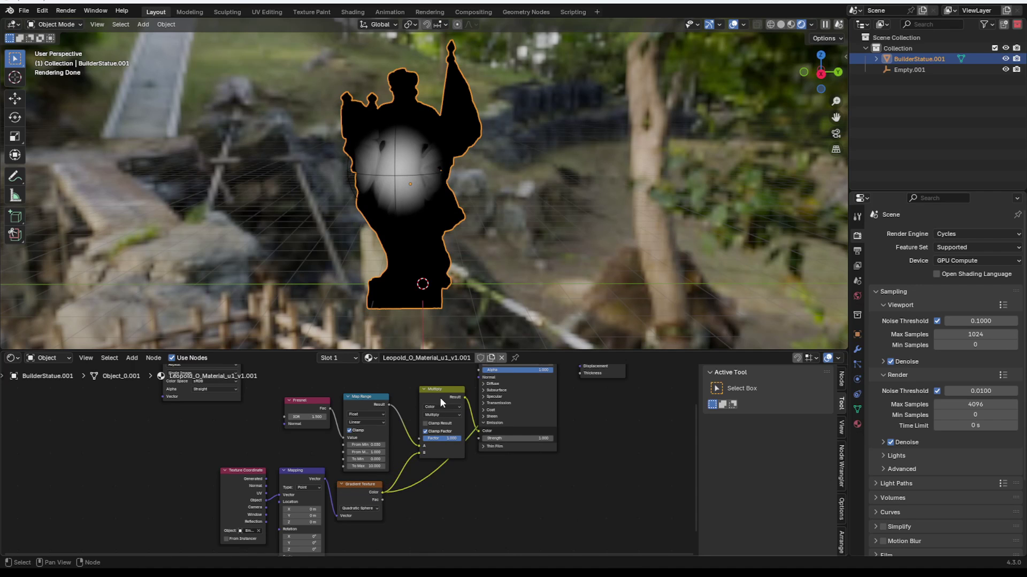
Rearrange the Multiply and Map Range nodes and reconnect the Principled BSDF to the Material Output's Surface.
drag(440, 398, 425, 381)
drag(366, 409, 366, 400)
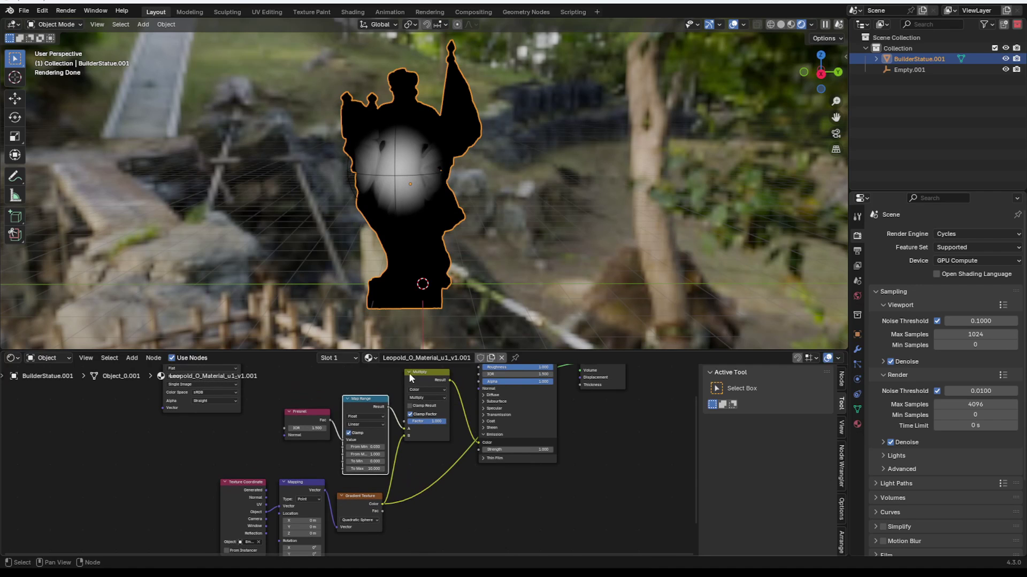
click(409, 373)
middle_drag(461, 420, 404, 484)
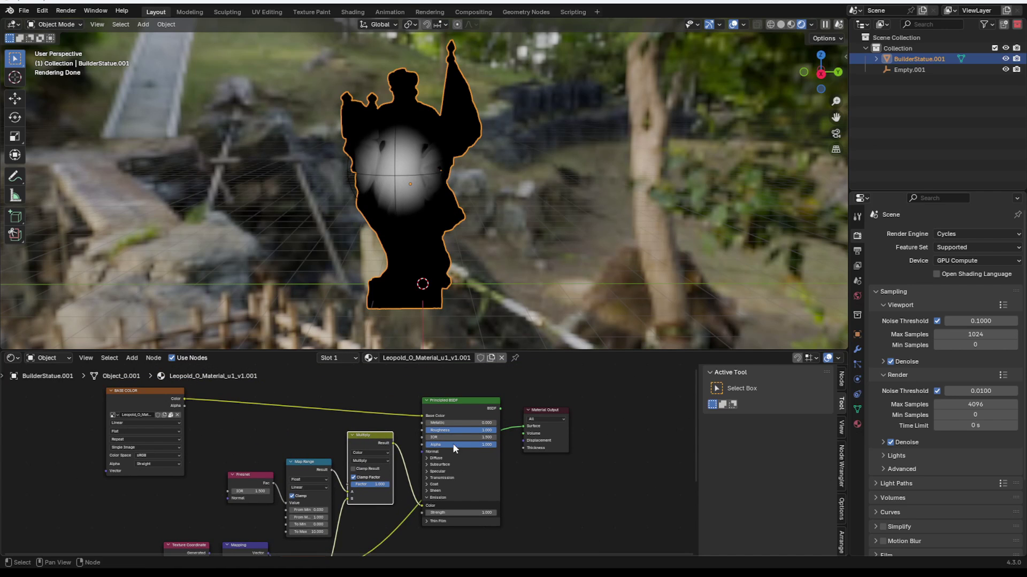
middle_drag(454, 230, 374, 157)
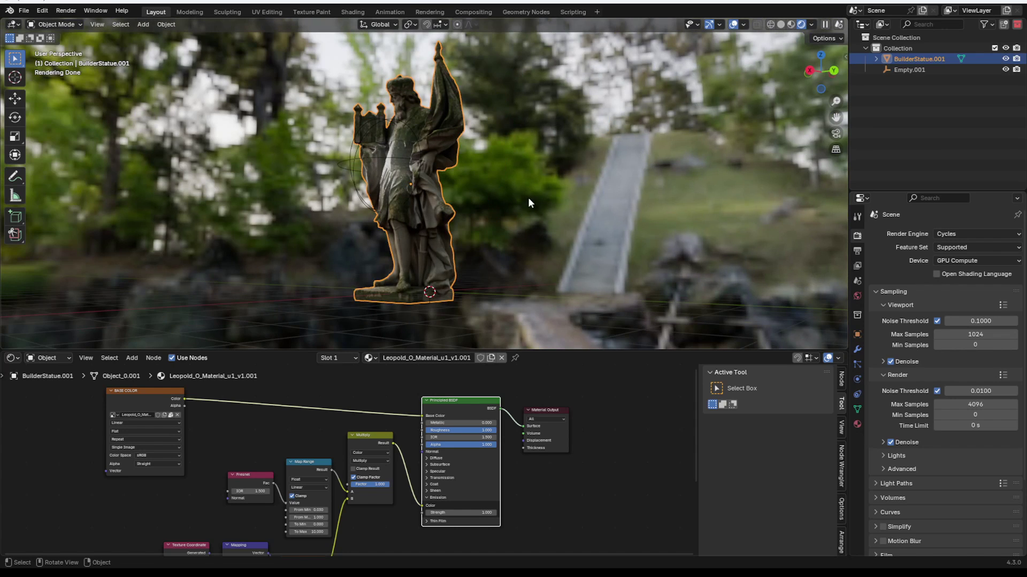
Scale up the sphere empty and reposition it in front of the statue's upper body.
click(357, 163)
key(s)
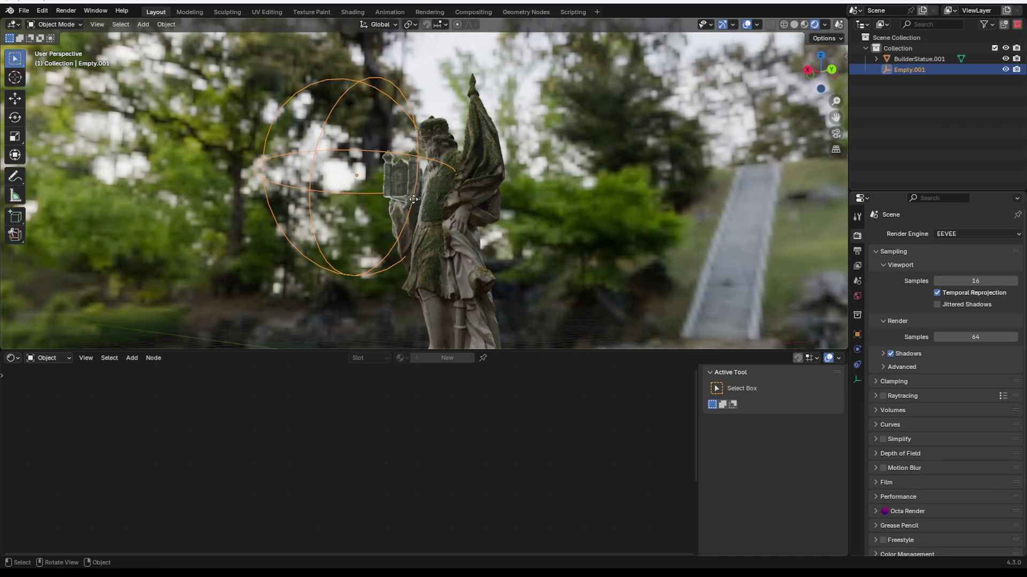
key(g)
click(434, 165)
key(s)
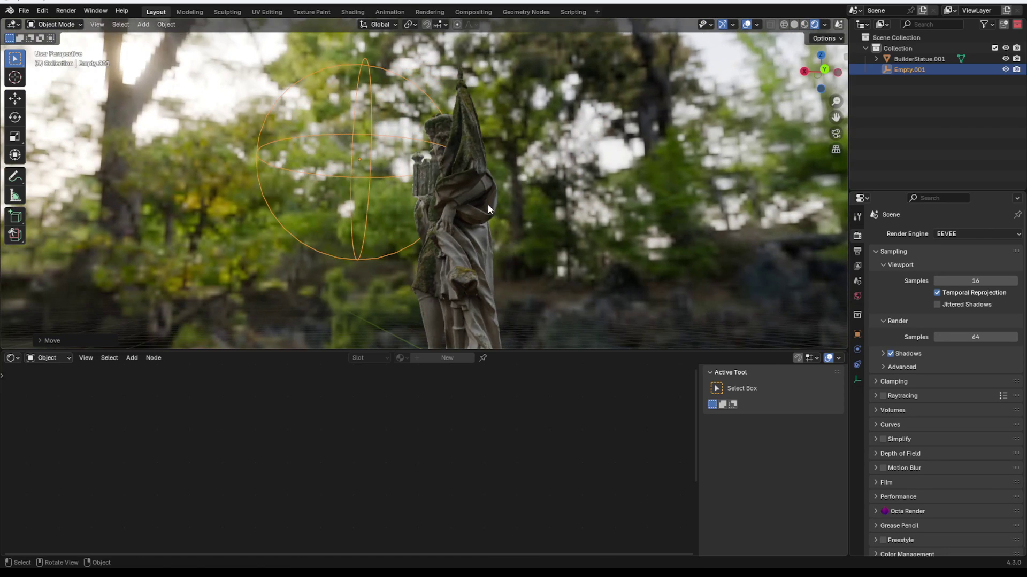
Reconnect the Multiply node's Result from the Principled BSDF's Emission Color to its Emission Strength on the statue's material.
click(502, 203)
middle_drag(324, 178, 438, 256)
click(438, 255)
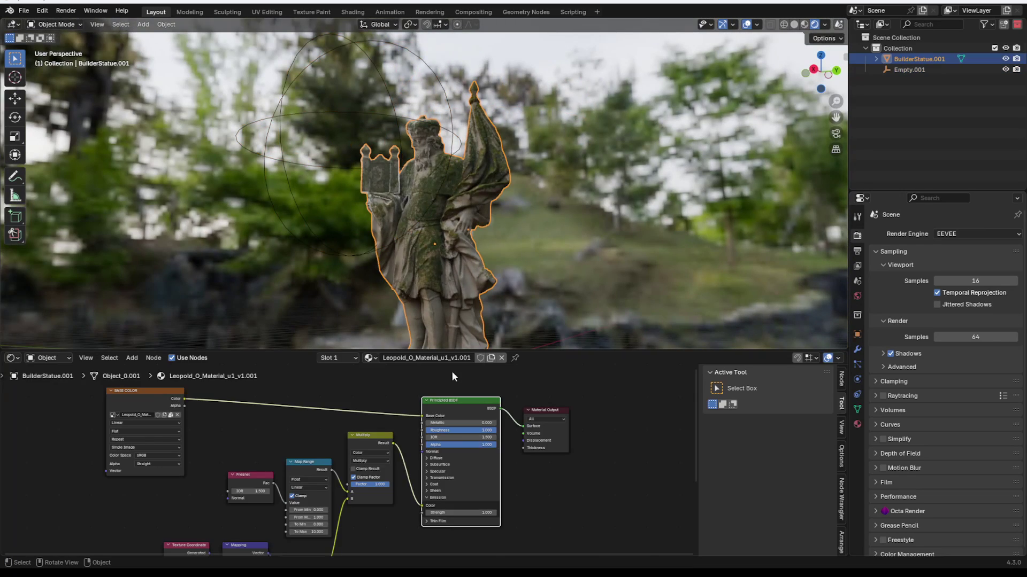
scroll(407, 459, up, 2)
drag(441, 492, 441, 500)
scroll(368, 455, down, 2)
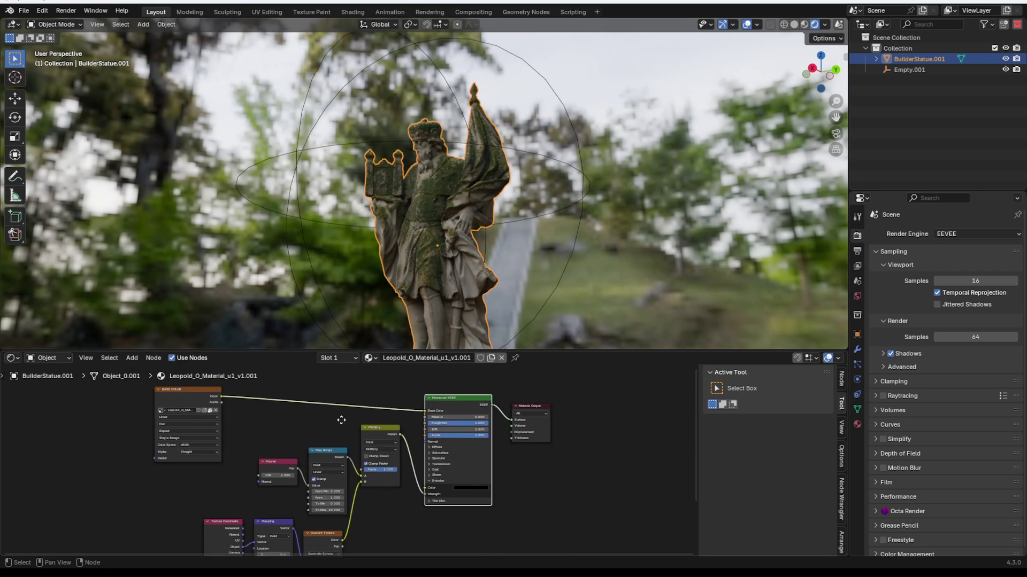
Connect the BASE COLOR texture's Color output to the Principled BSDF's Emission Color.
middle_drag(342, 419, 337, 430)
scroll(334, 428, up, 2)
mouse_move(205, 405)
mouse_down()
mouse_move(449, 502)
mouse_move(444, 512)
mouse_up()
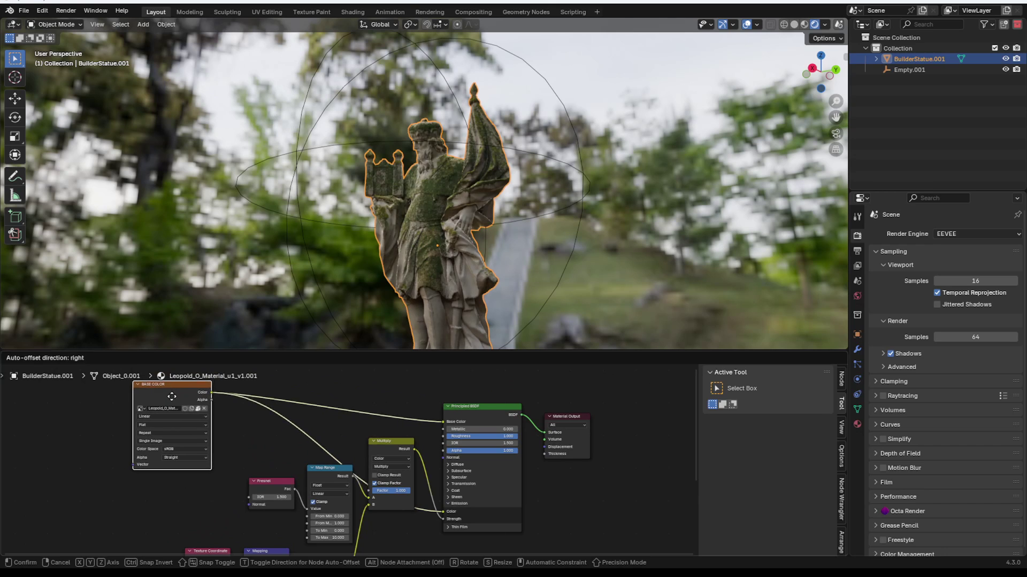
Scale down the sphere empty and move it over the statue's head and the model building it holds.
click(515, 162)
key(s)
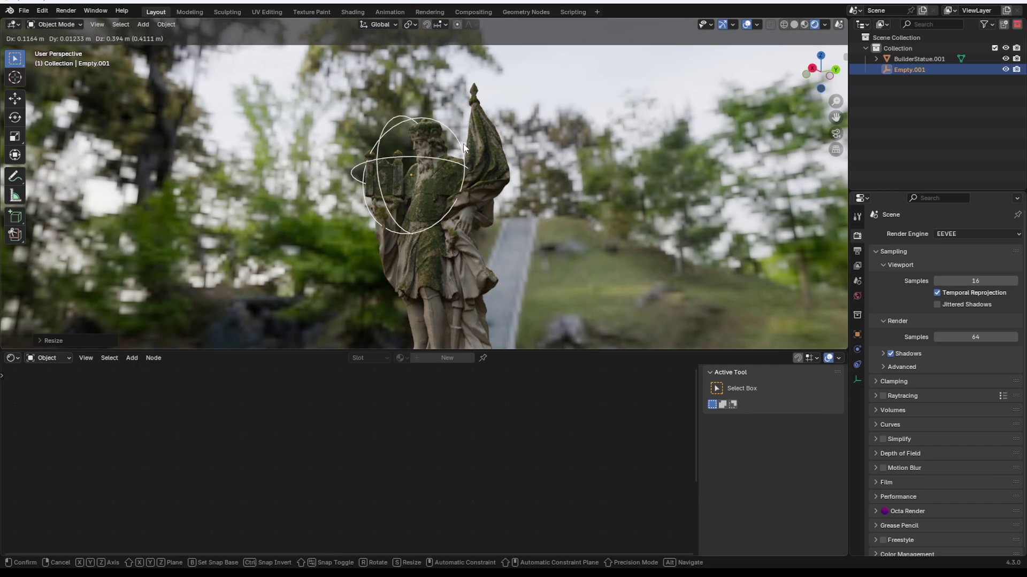
click(546, 149)
key(g)
click(511, 148)
Resize the sphere empty again and place it just in front of the model building in the statue's hand.
scroll(491, 149, up, 3)
middle_drag(512, 148, 470, 146)
scroll(470, 145, down, 1)
key(s)
click(419, 185)
key(g)
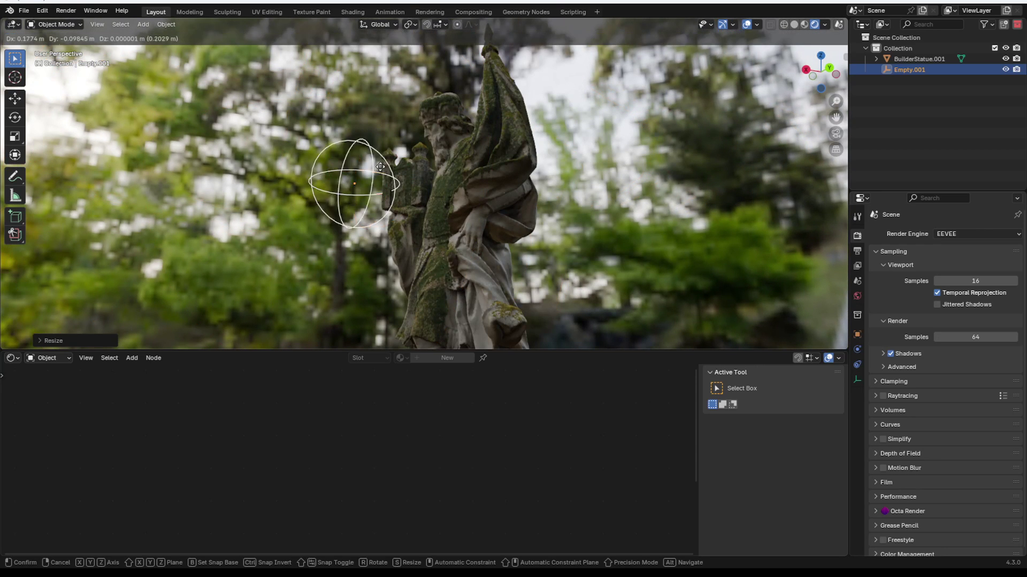
click(384, 187)
Enlarge the sphere empty and reposition it so the gradient covers more of the statue's front.
middle_drag(567, 123, 532, 159)
key(s)
click(683, 145)
key(g)
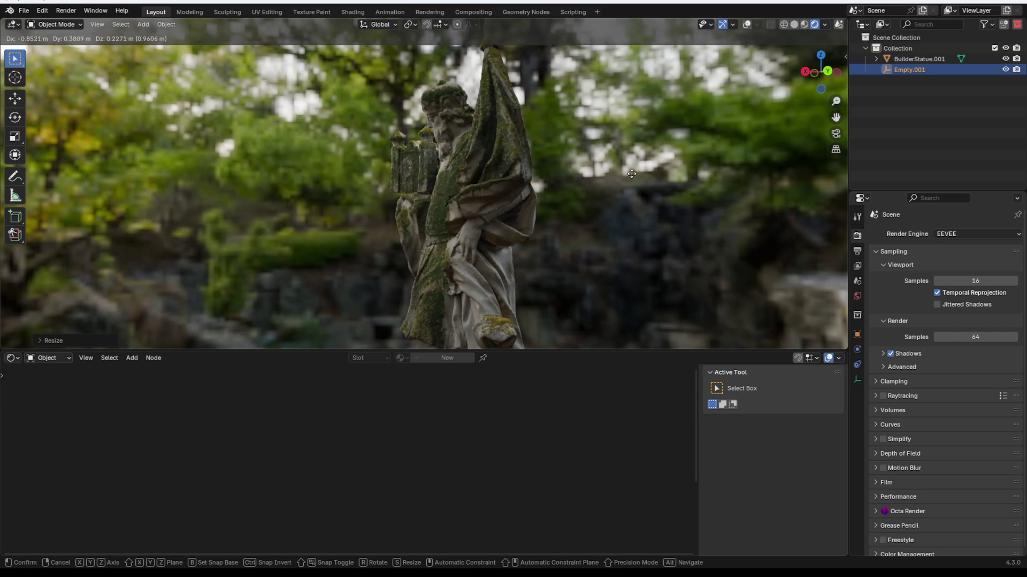
click(561, 254)
key(s)
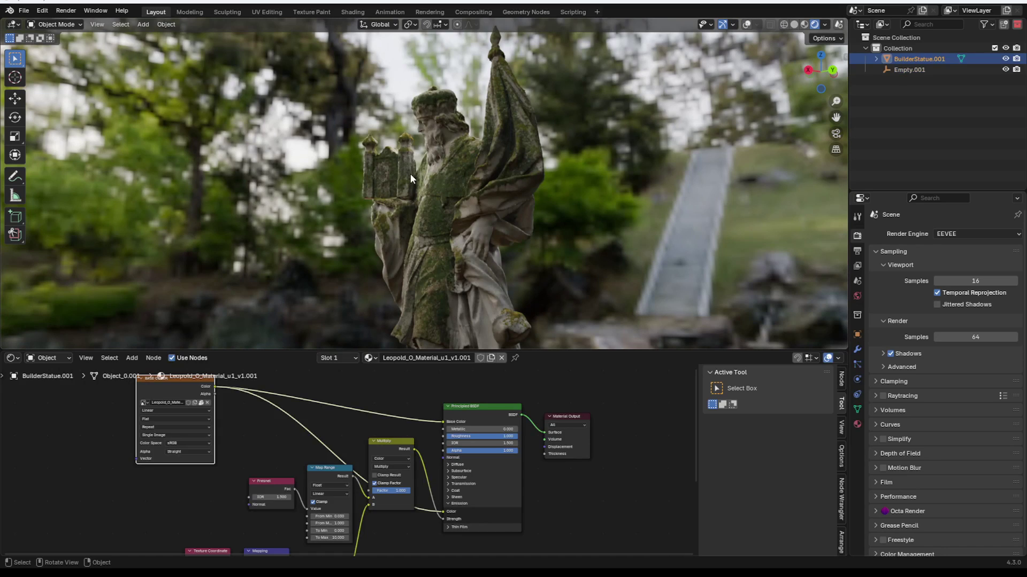
Set the statue material's Map Range node to a To Max of 20 and a From Min of 0.020.
scroll(406, 432, up, 2)
scroll(405, 432, up, 1)
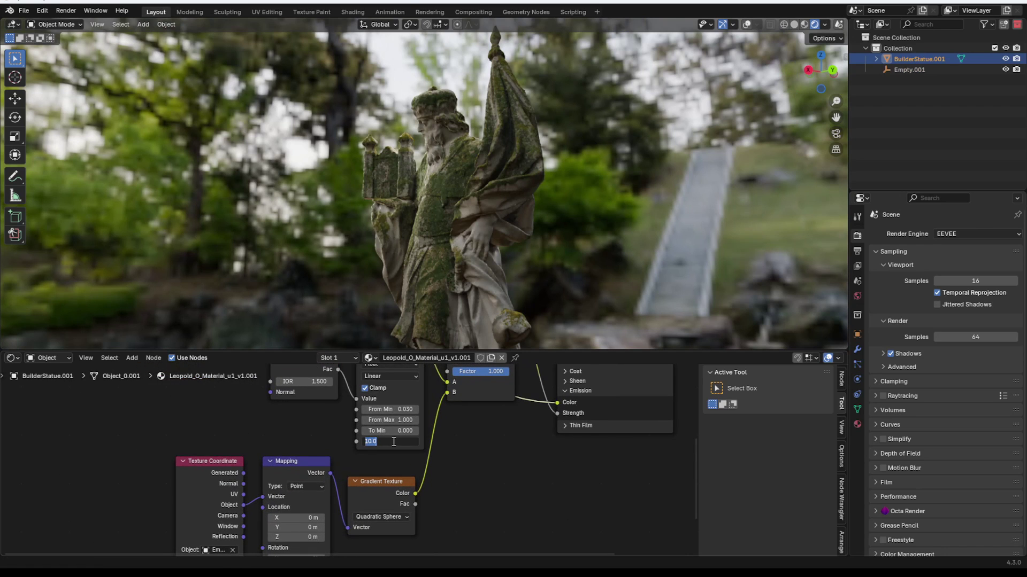
click(394, 441)
text(20)
key(Return)
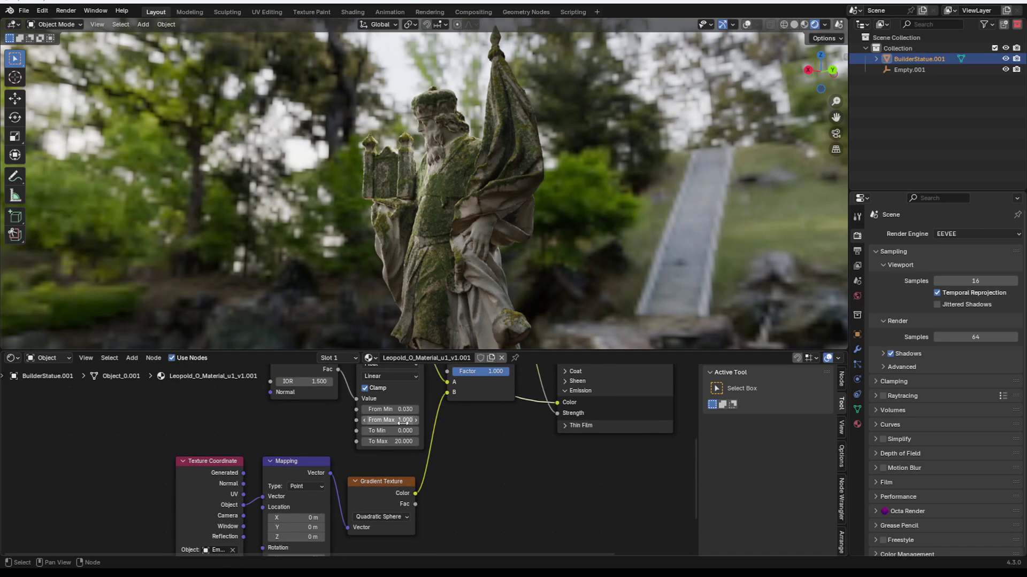
scroll(395, 413, down, 1)
drag(395, 413, 392, 412)
Lower the viewport HDRI strength to darken the environment around the statue.
scroll(447, 210, down, 3)
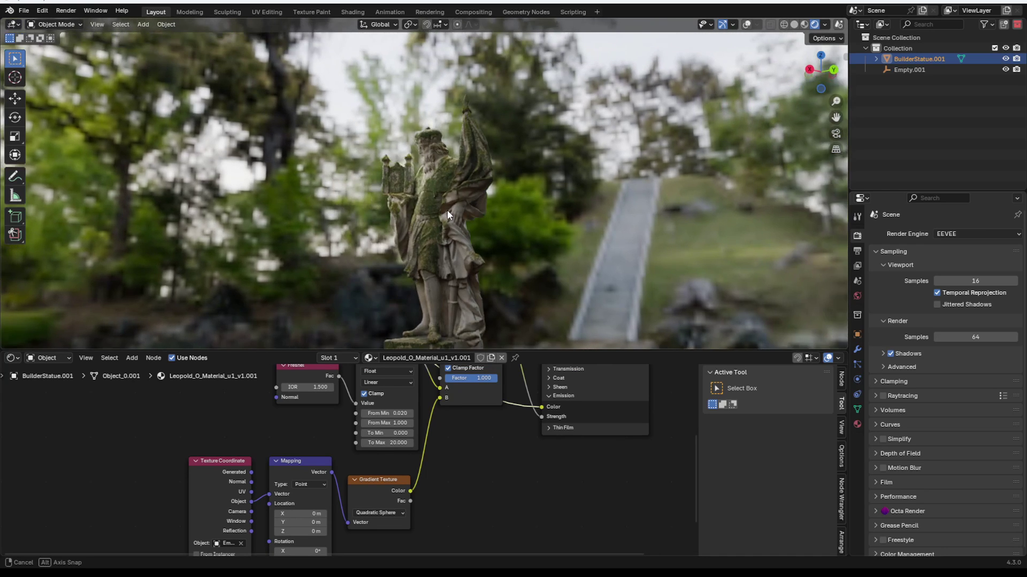
middle_drag(447, 210, 441, 201)
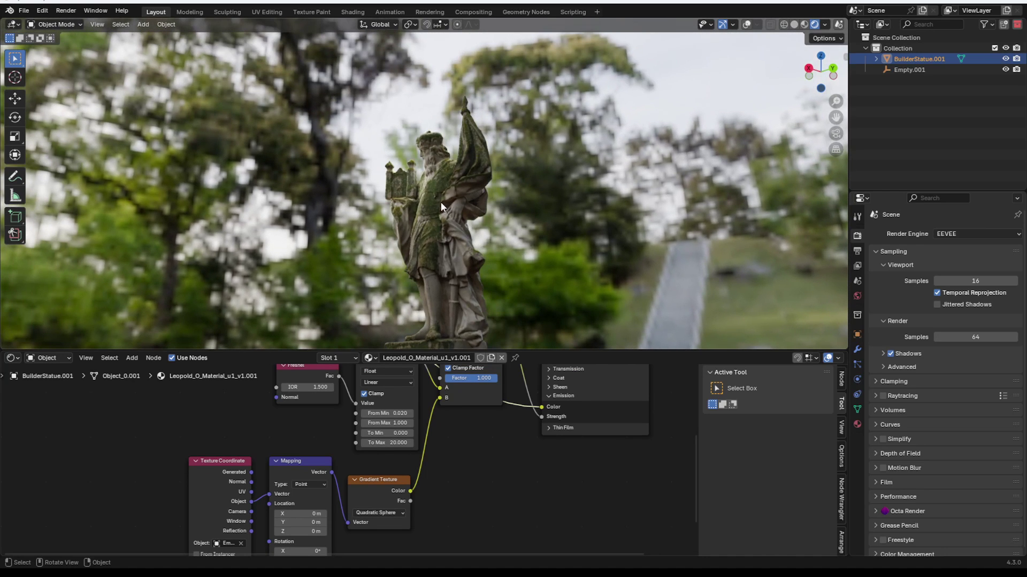
click(825, 24)
drag(813, 152, 774, 153)
mouse_move(467, 104)
middle_down()
mouse_move(443, 121)
mouse_move(469, 137)
middle_up()
Group the Fresnel, Map Range, Multiply, Texture Coordinate, Mapping and Gradient Texture nodes into one node group.
scroll(368, 446, down, 6)
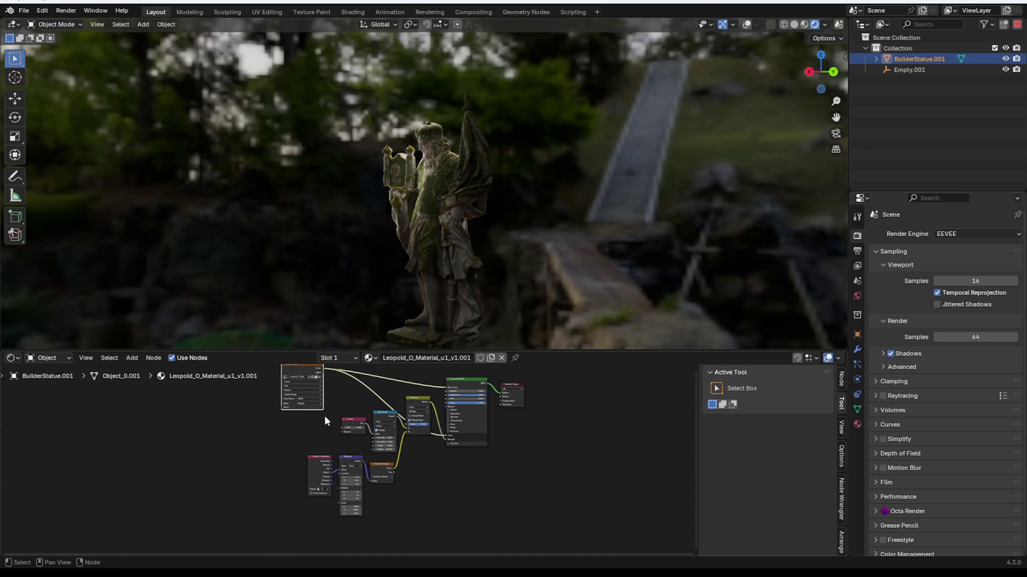
drag(317, 416, 410, 516)
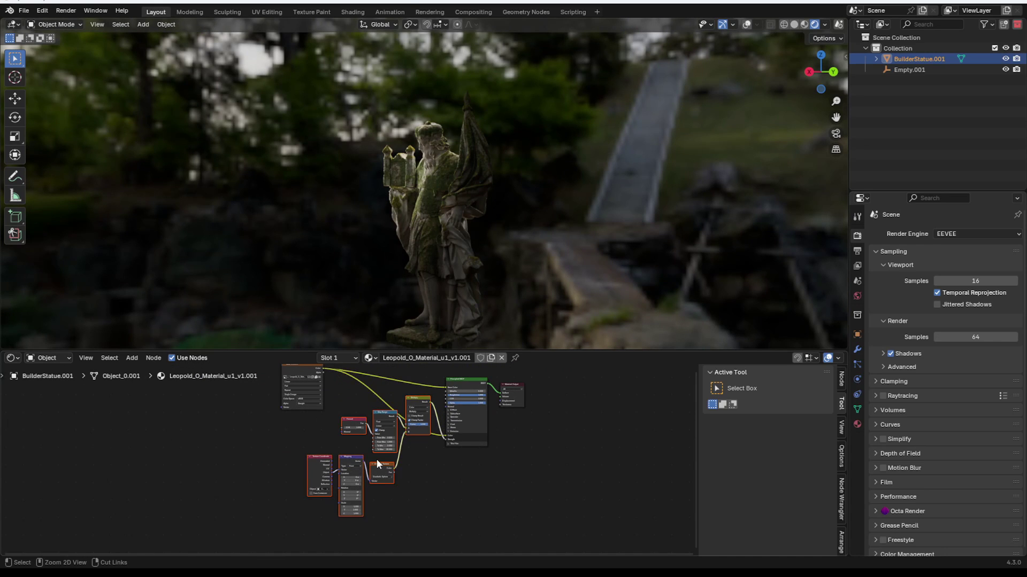
key(ctrl+g)
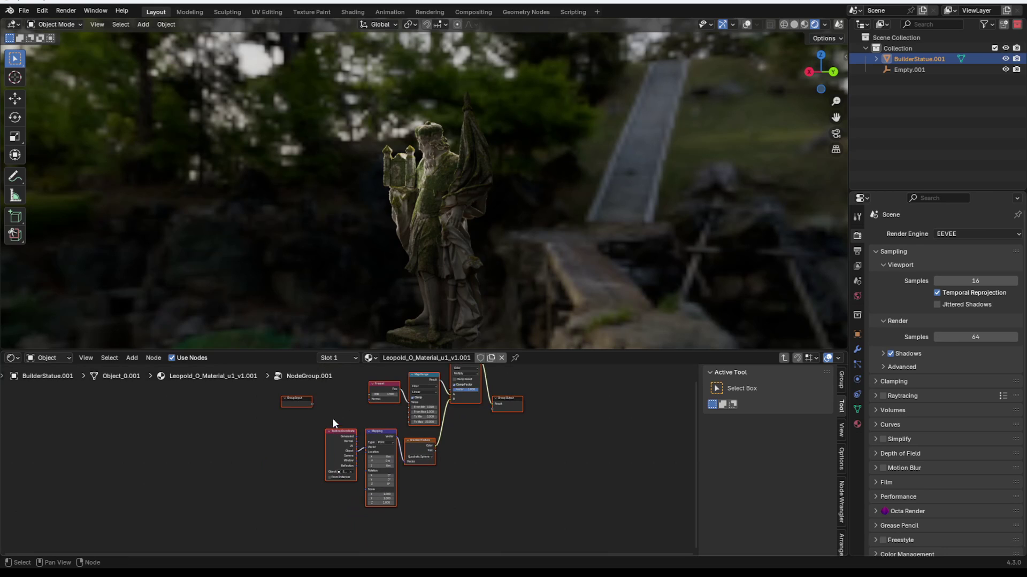
Expose the Map Range node's To Max and From Min as inputs on the Group Input node.
click(332, 422)
scroll(368, 428, up, 2)
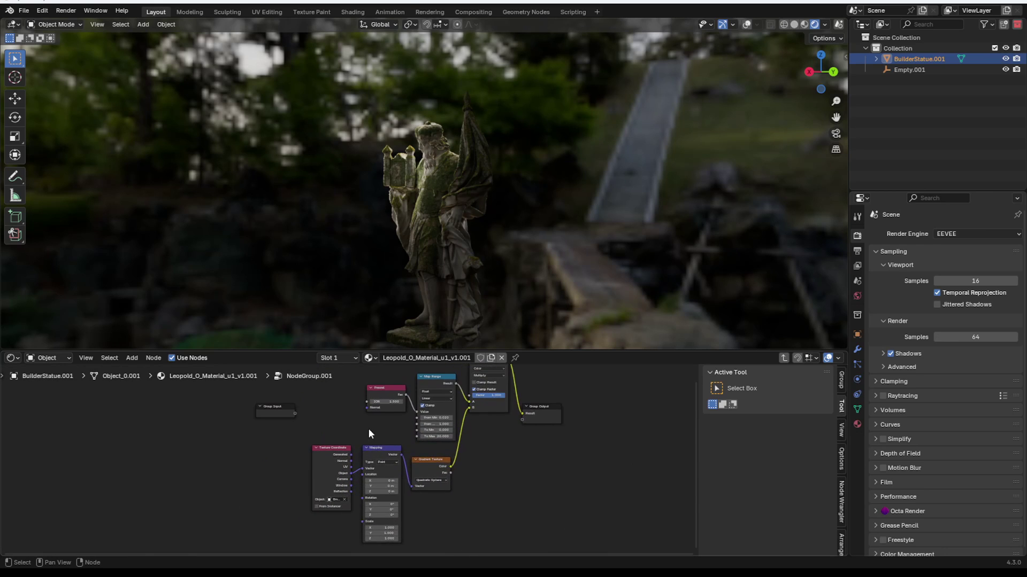
scroll(368, 429, up, 3)
drag(446, 450, 251, 414)
drag(446, 421, 236, 449)
Rename the group's To Max input to Strength and its From Min input to Sharpness, and leave the group.
click(839, 382)
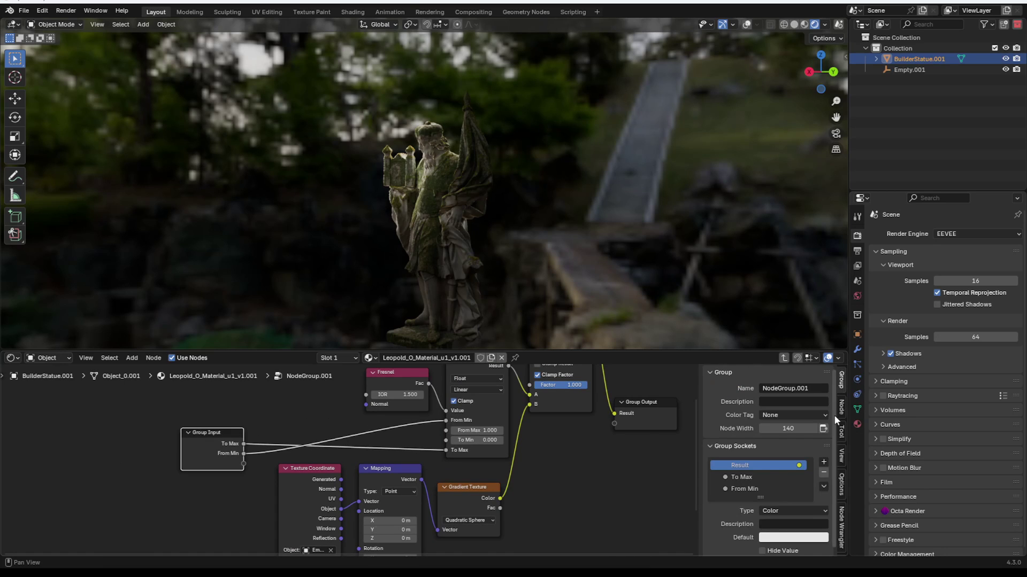
double_click(759, 475)
text(Strengh)
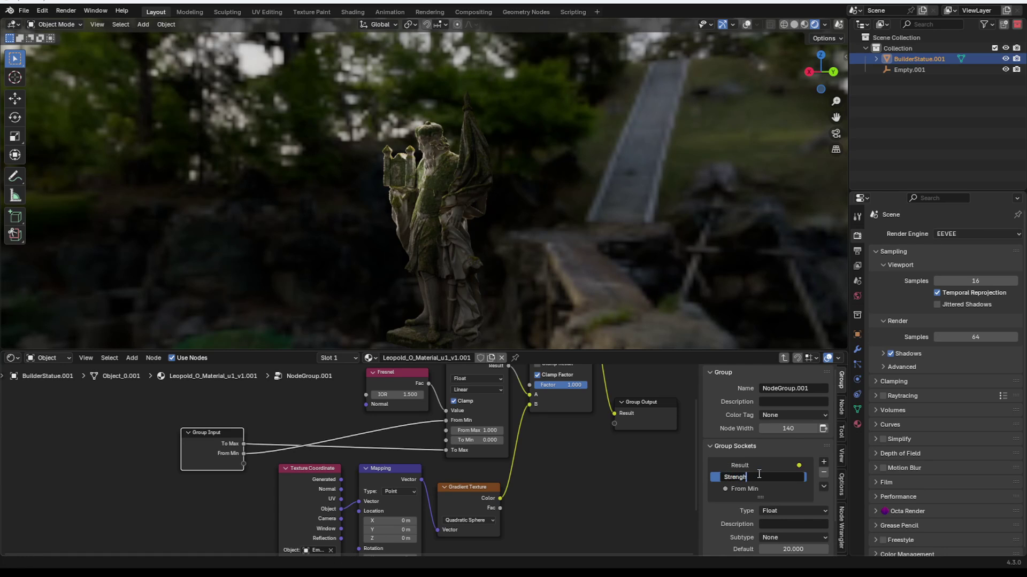
text(h)
key(Return)
double_click(756, 487)
text(Shar)
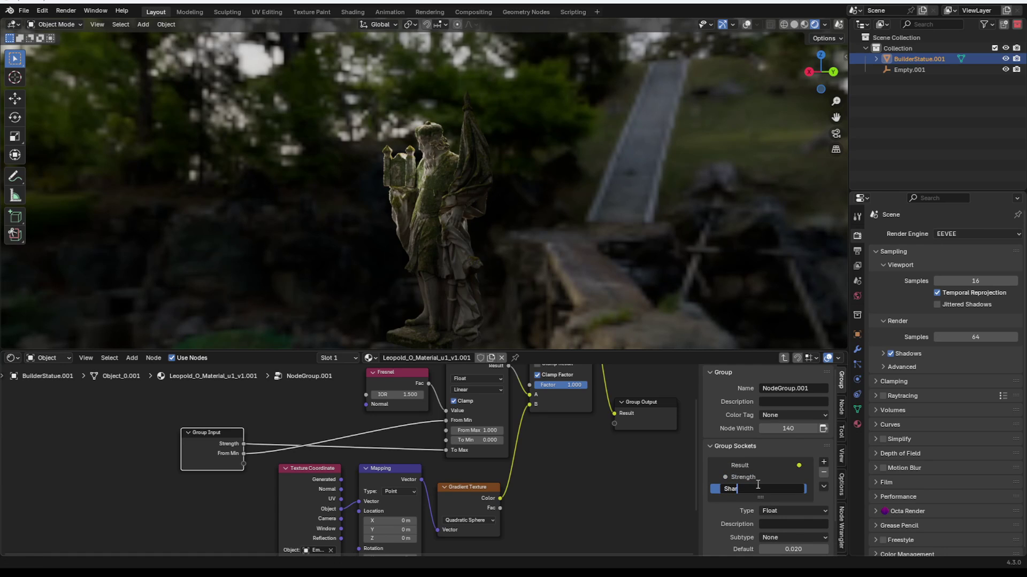
text(pness)
key(Return)
key(Tab)
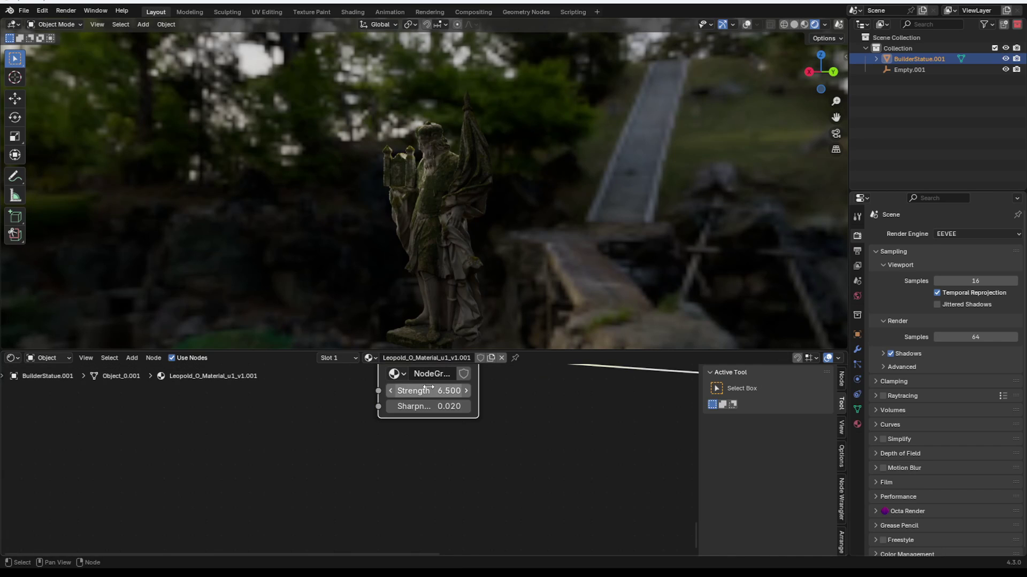
Limit the group's Strength input to a minimum of 0 and set Strength to 12.3 on the group node.
mouse_move(427, 391)
mouse_down()
mouse_move(439, 391)
mouse_move(384, 391)
mouse_move(454, 391)
mouse_move(427, 390)
mouse_up()
key(Tab)
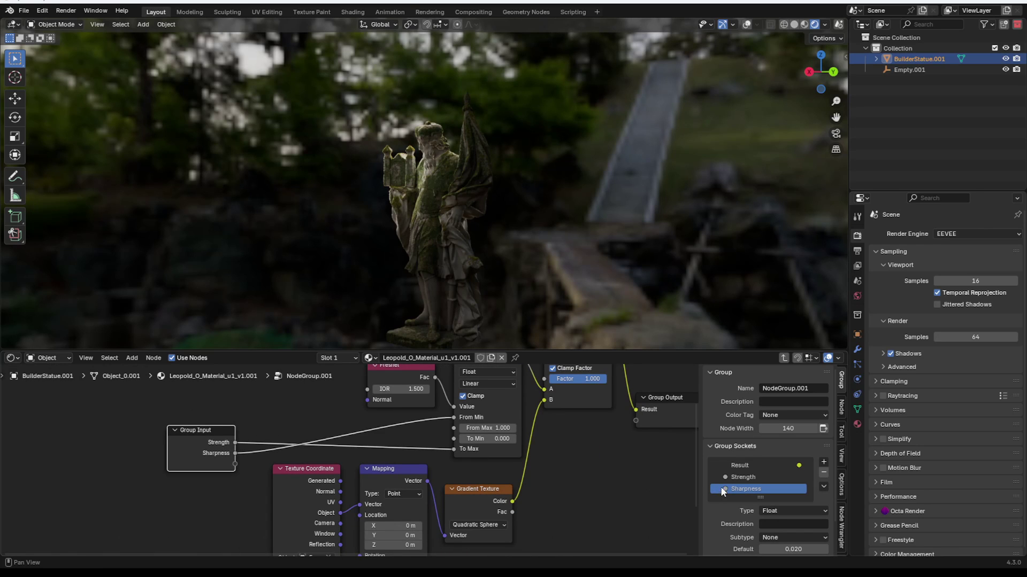
click(738, 477)
scroll(753, 524, down, 2)
click(786, 522)
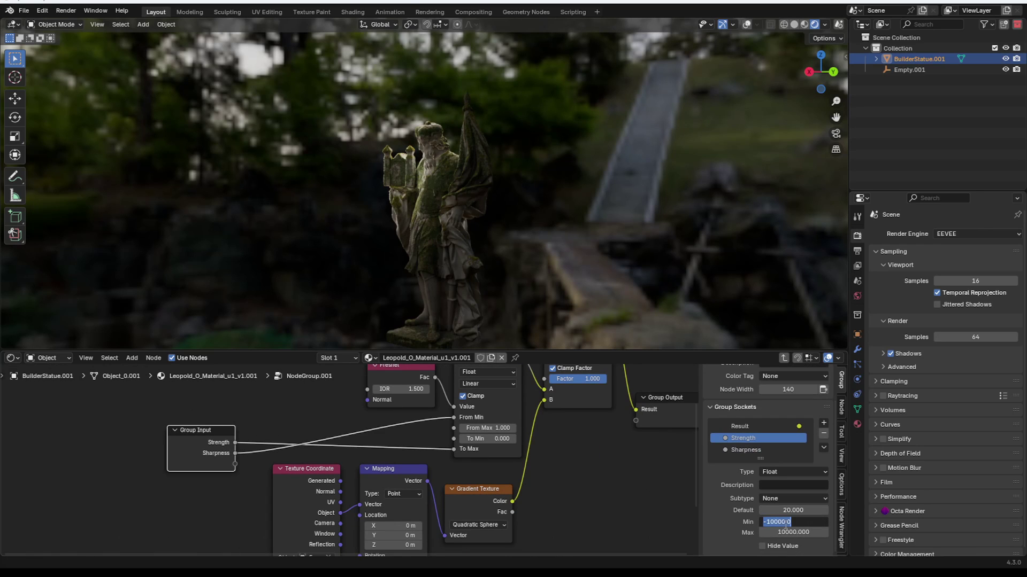
text(0)
key(Return)
key(Tab)
mouse_move(427, 395)
mouse_down()
mouse_move(484, 395)
mouse_move(337, 396)
mouse_move(441, 396)
mouse_move(422, 395)
mouse_up()
Enable raytracing for EEVEE and switch the render engine to Cycles.
middle_drag(428, 242, 471, 238)
click(883, 397)
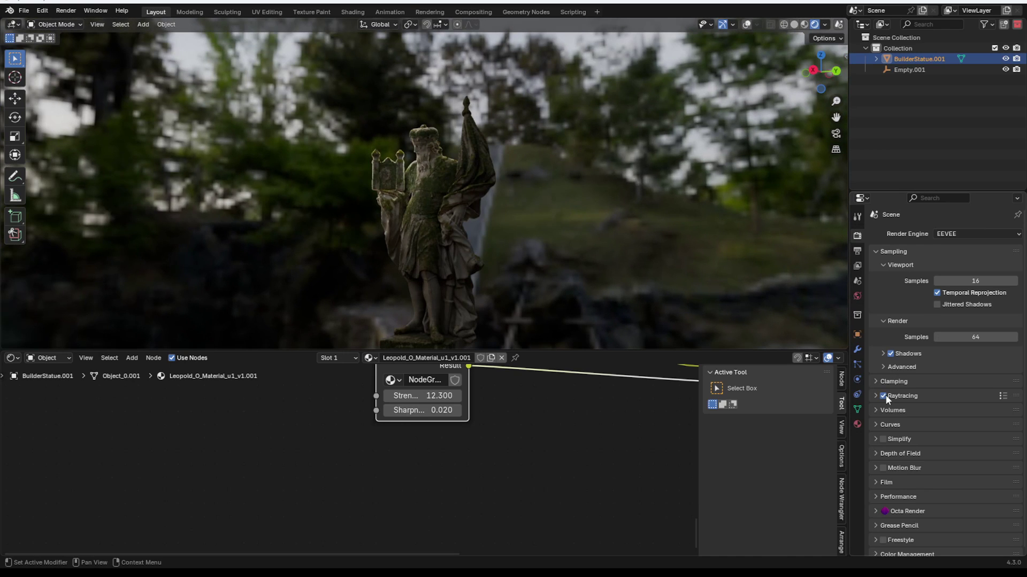
click(959, 233)
click(946, 269)
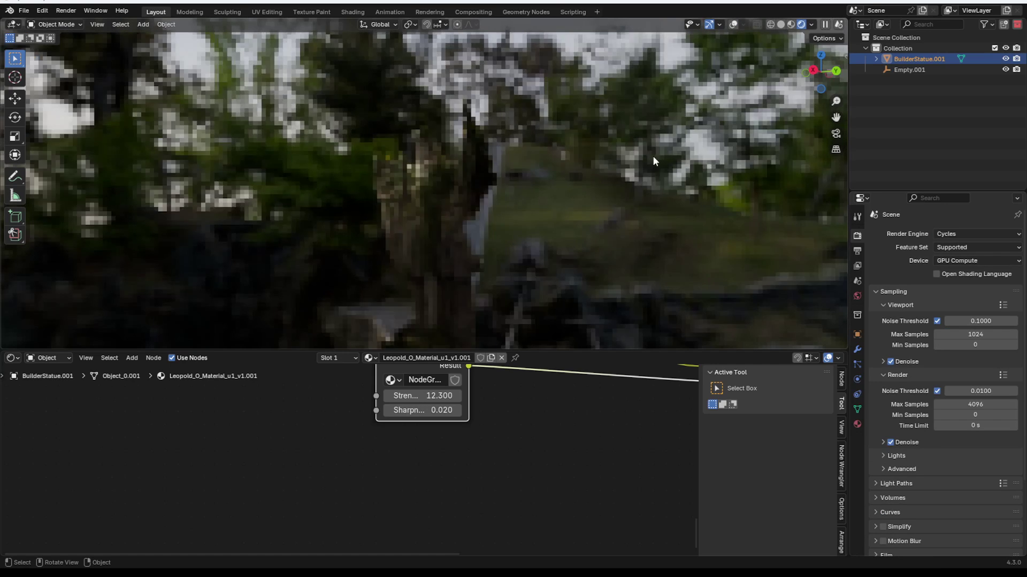
Move the sphere empty relative to the statue and scale it up by about 1.3.
click(909, 70)
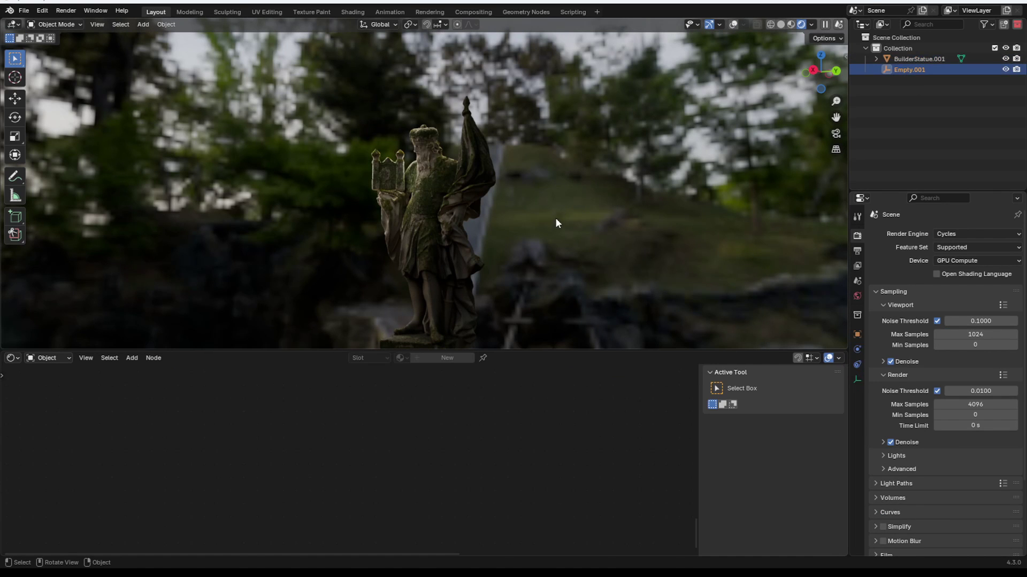
key(g)
click(534, 232)
key(s)
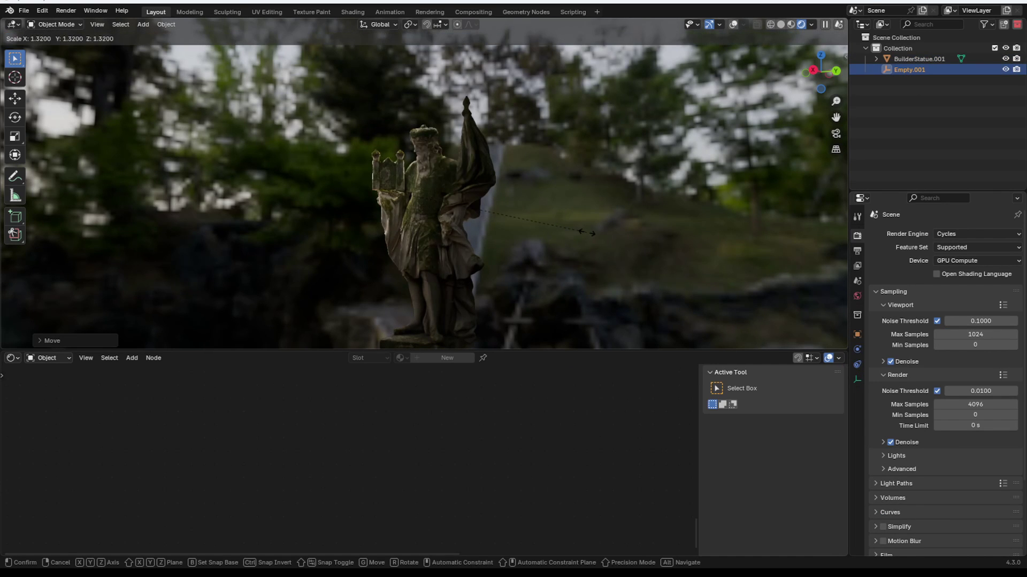
click(598, 229)
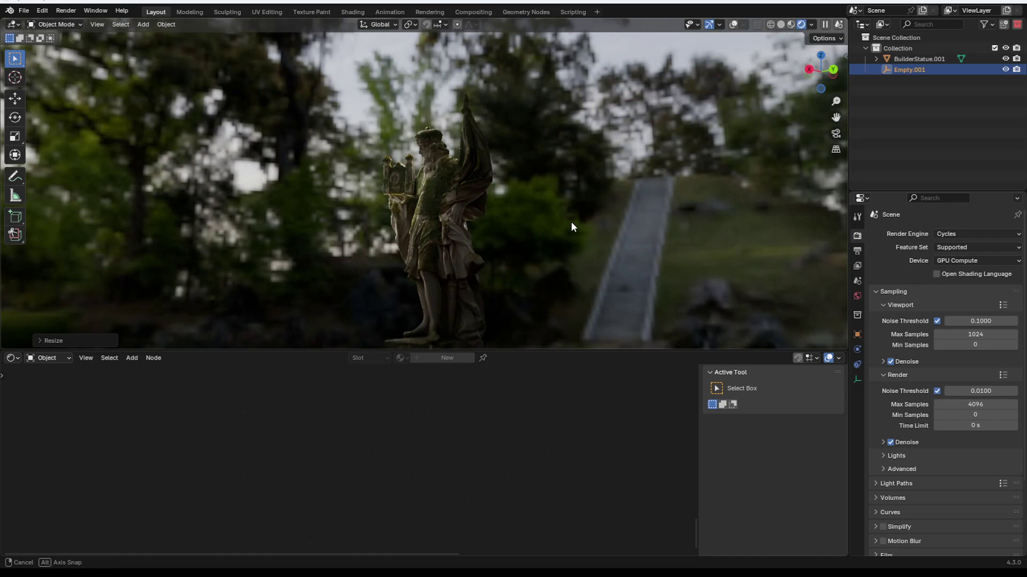
Reposition the sphere empty from another viewing angle and resize it to light more of the statue.
key(g)
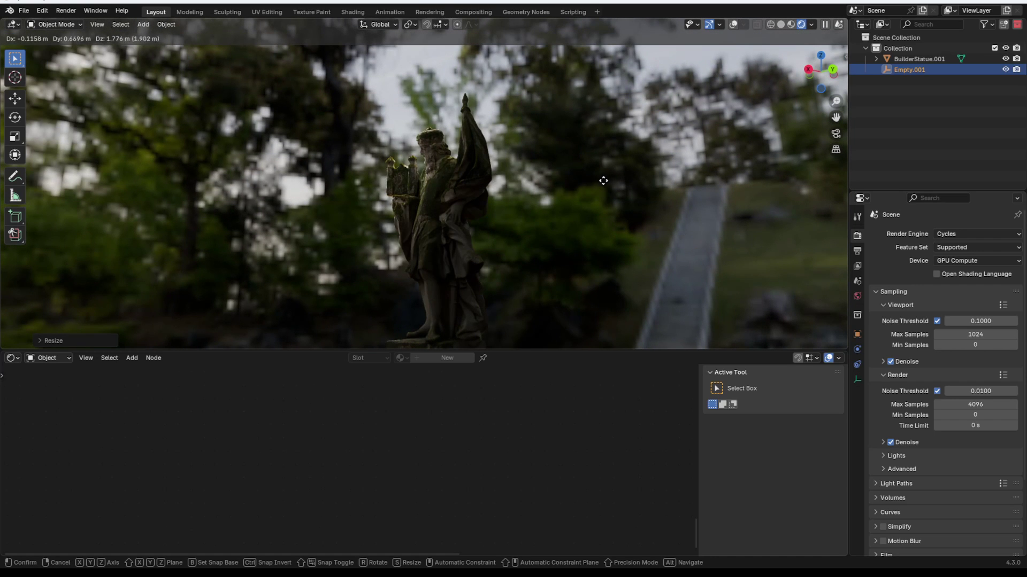
click(541, 245)
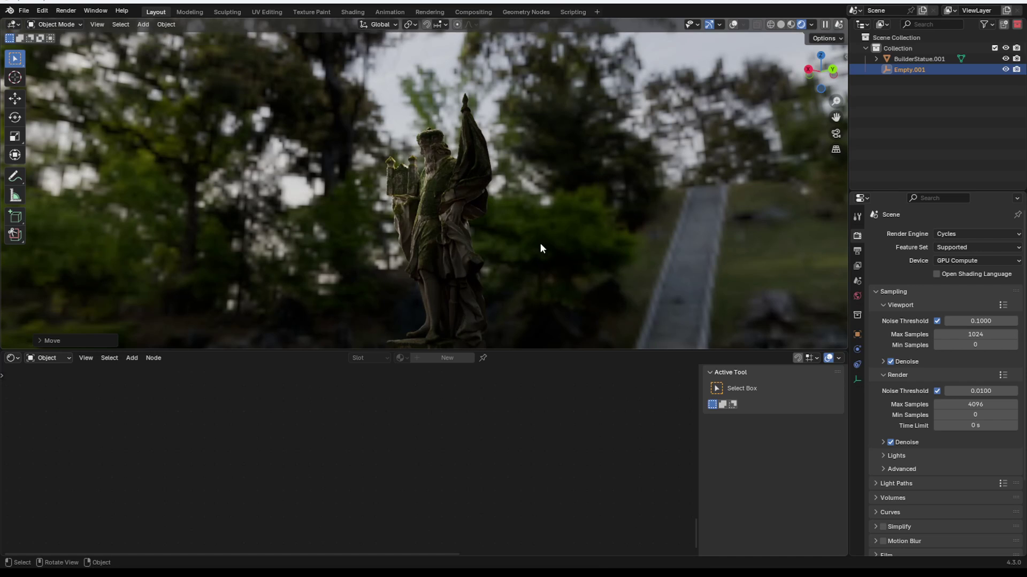
middle_drag(540, 244, 470, 205)
key(g)
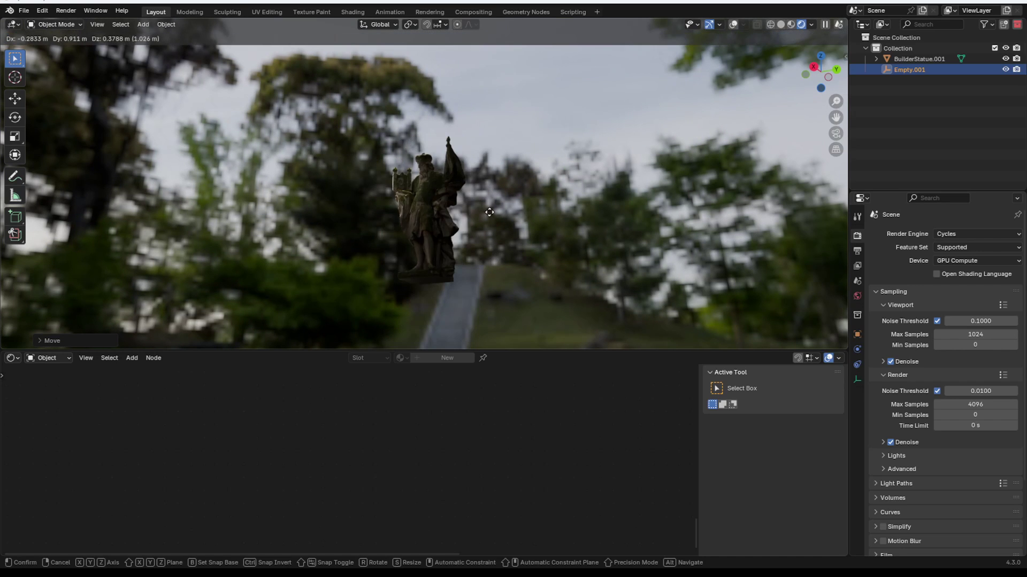
key(s)
click(474, 201)
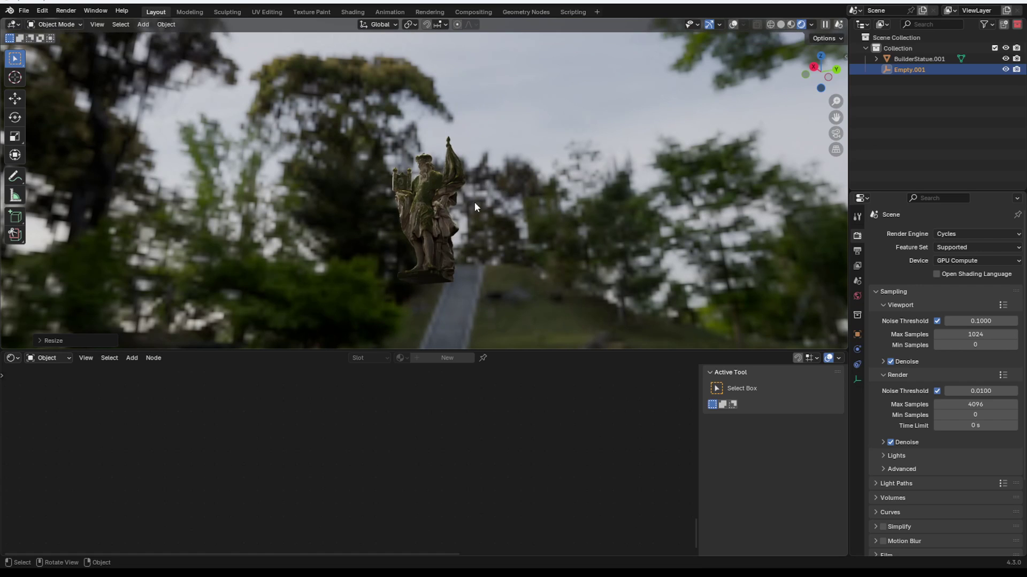
Add the AngelStatue asset from the Castle catalog to the scene and place it beside the builder statue.
click(12, 357)
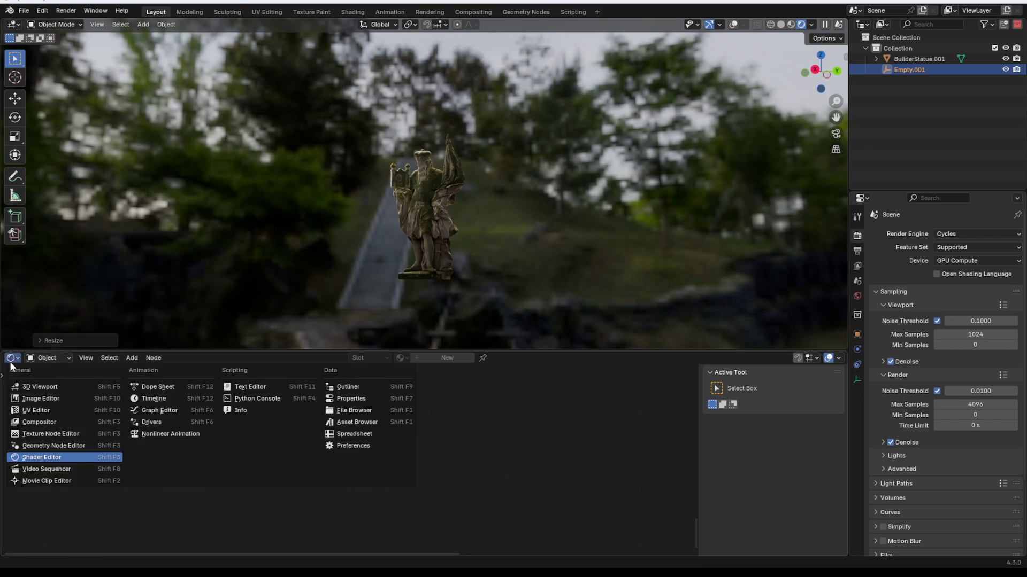
click(342, 423)
drag(216, 396, 544, 222)
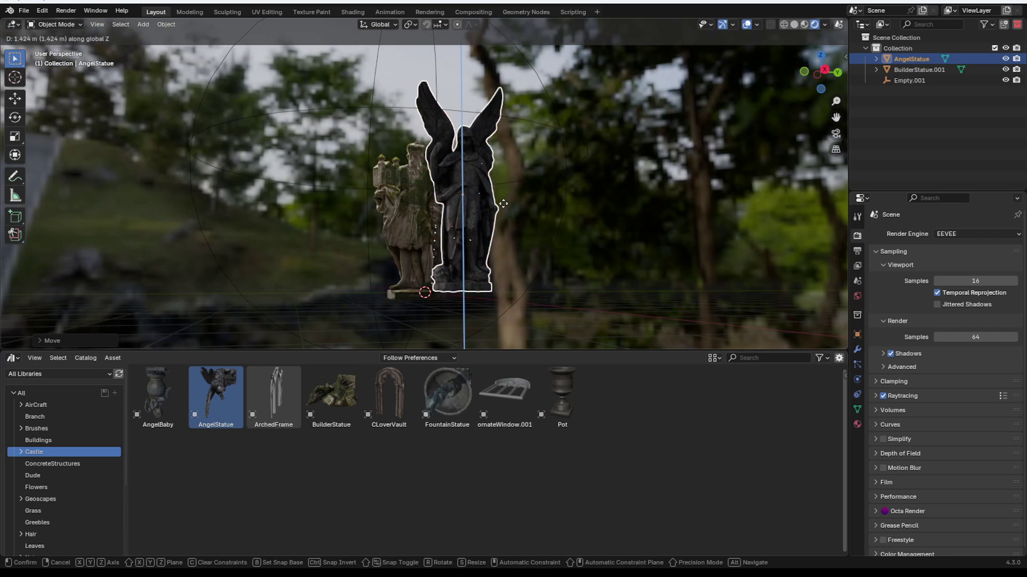
middle_drag(543, 217, 502, 218)
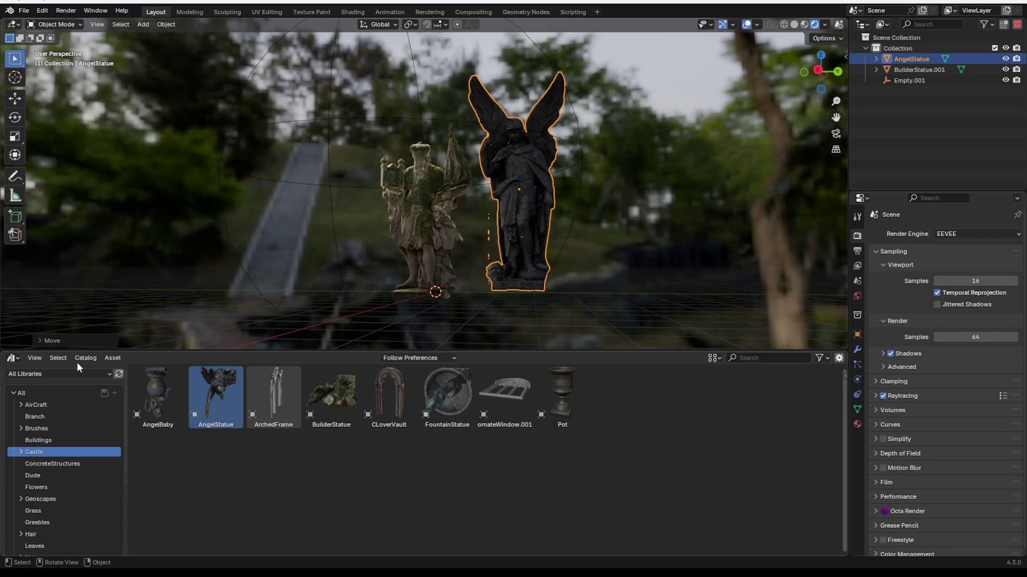
Switch the asset browser area to the Shader Editor and rename the node group in the builder statue's material to Highlight.
click(12, 357)
click(32, 453)
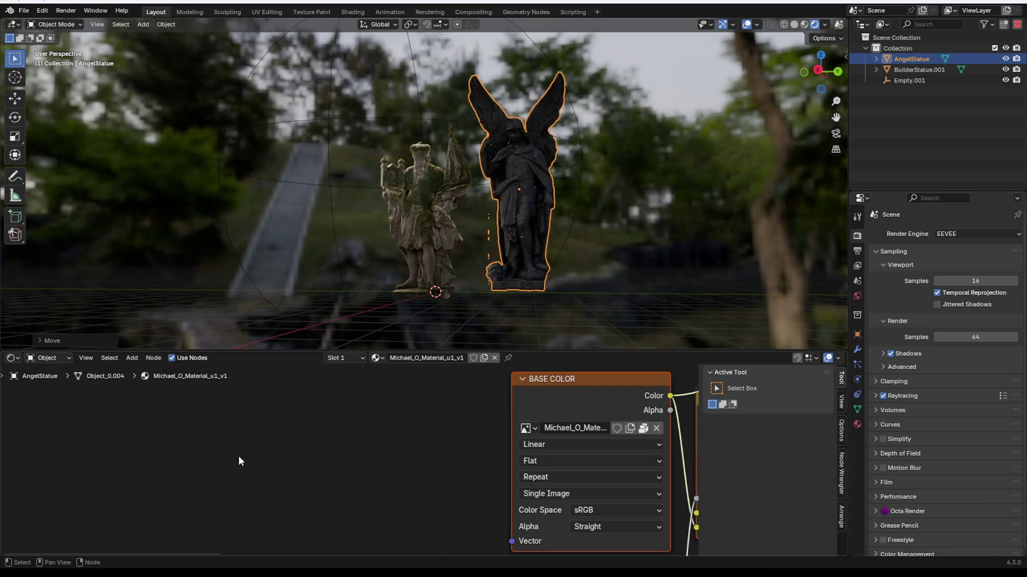
click(419, 203)
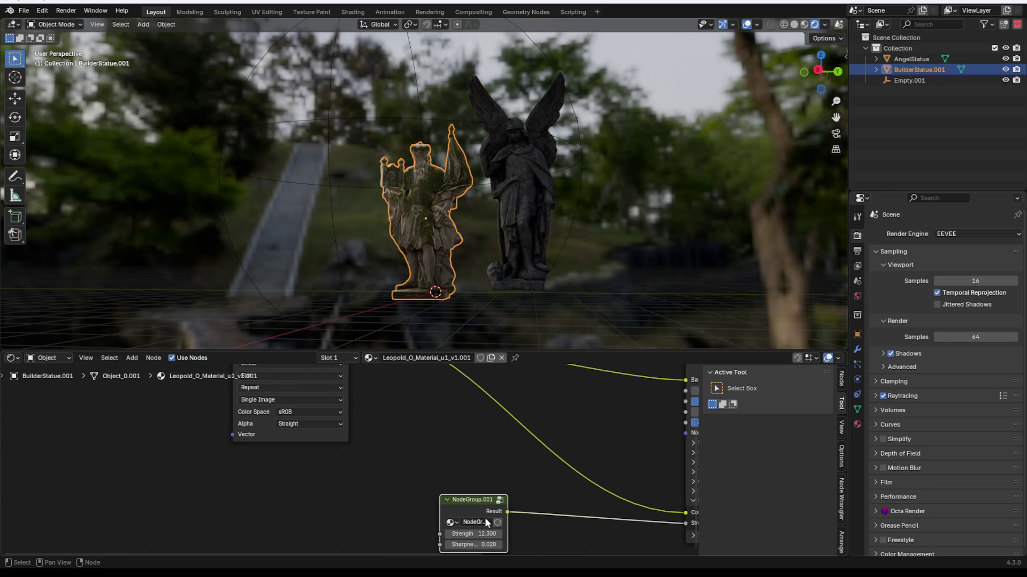
double_click(486, 522)
text(Highlight)
key(Return)
Add the Highlight node group to the angel statue's material and connect its Result to the Principled shader's emission strength.
click(496, 191)
scroll(397, 454, down, 6)
middle_drag(474, 453, 342, 412)
scroll(438, 481, up, 3)
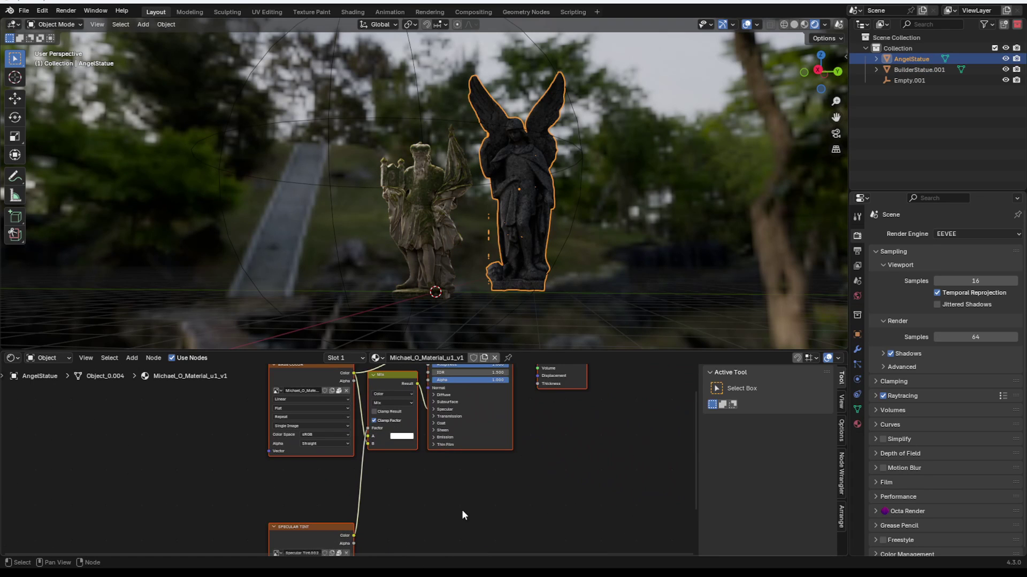
key(shift+a)
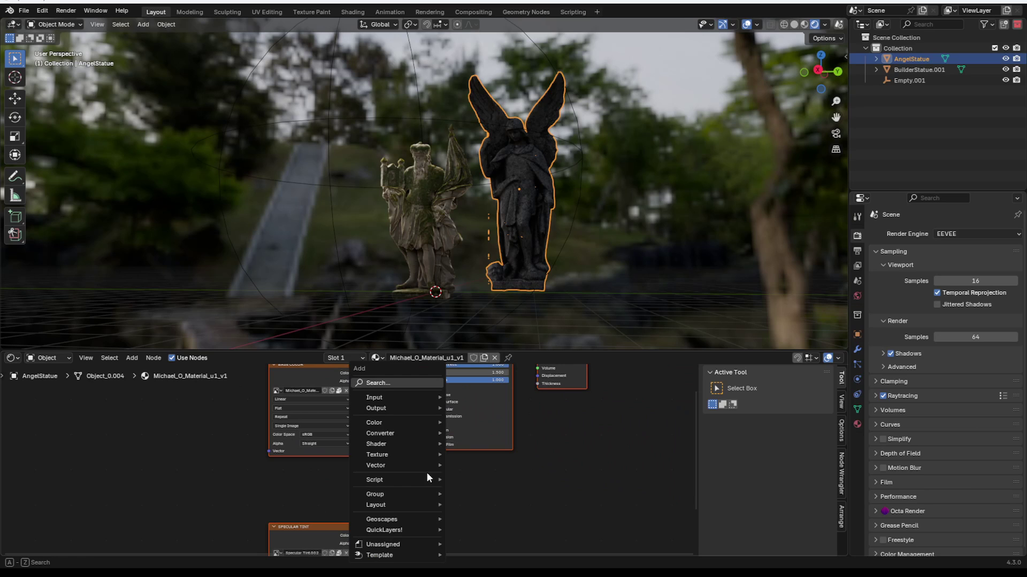
mouse_move(406, 491)
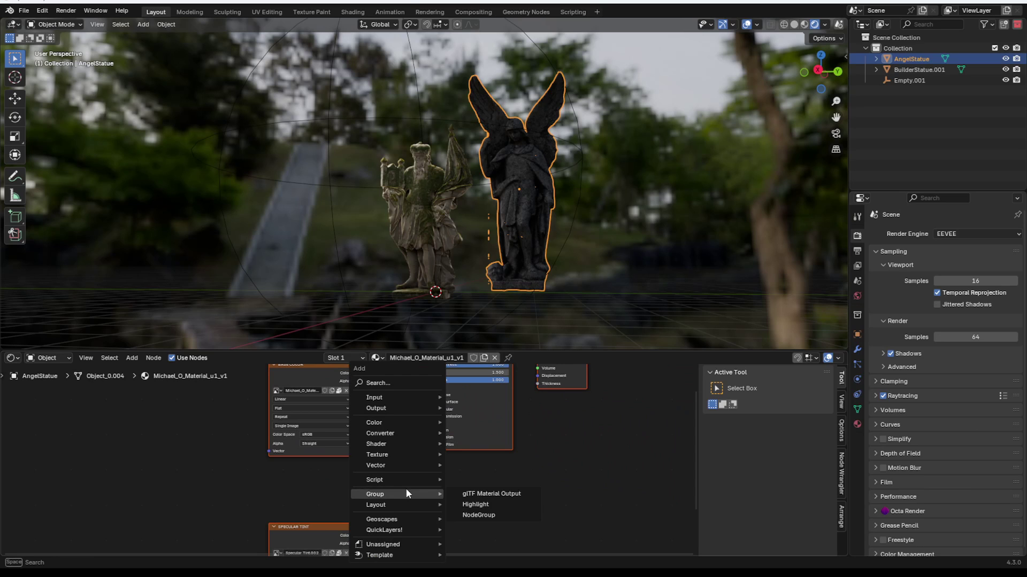
click(475, 505)
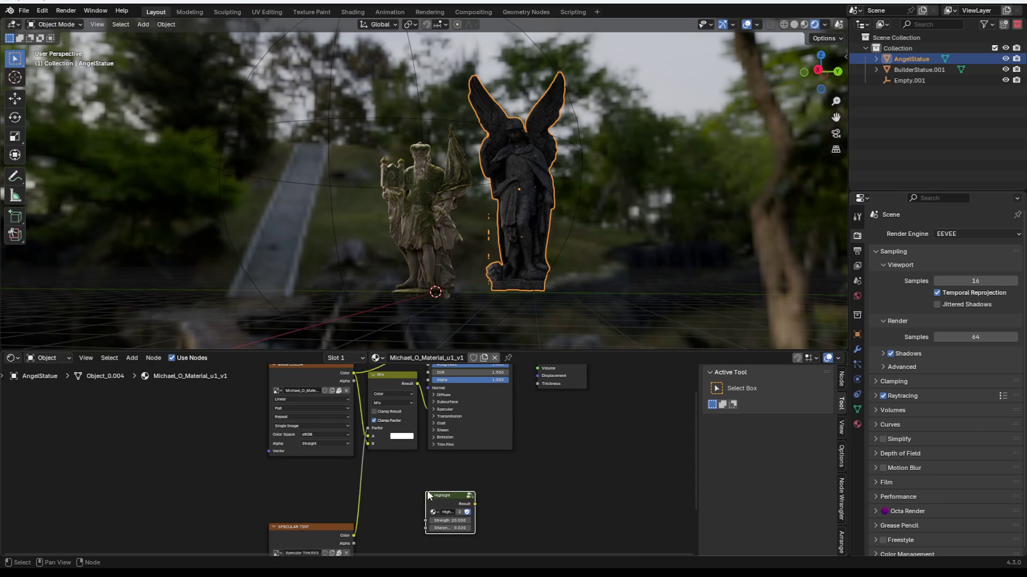
click(432, 437)
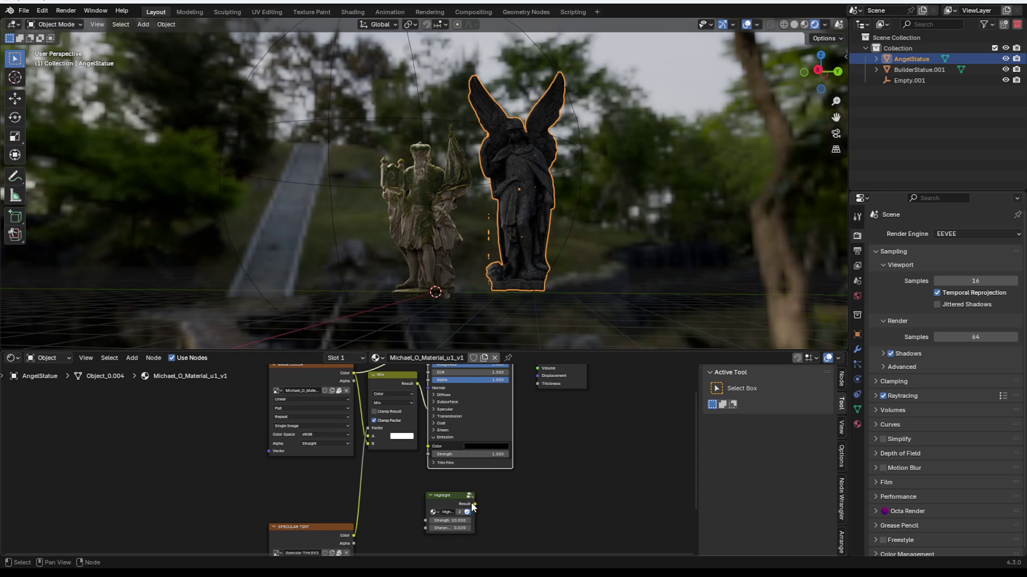
drag(473, 504, 426, 460)
Reposition the sphere empty around the two statues from two viewing angles and resize it.
click(464, 129)
key(g)
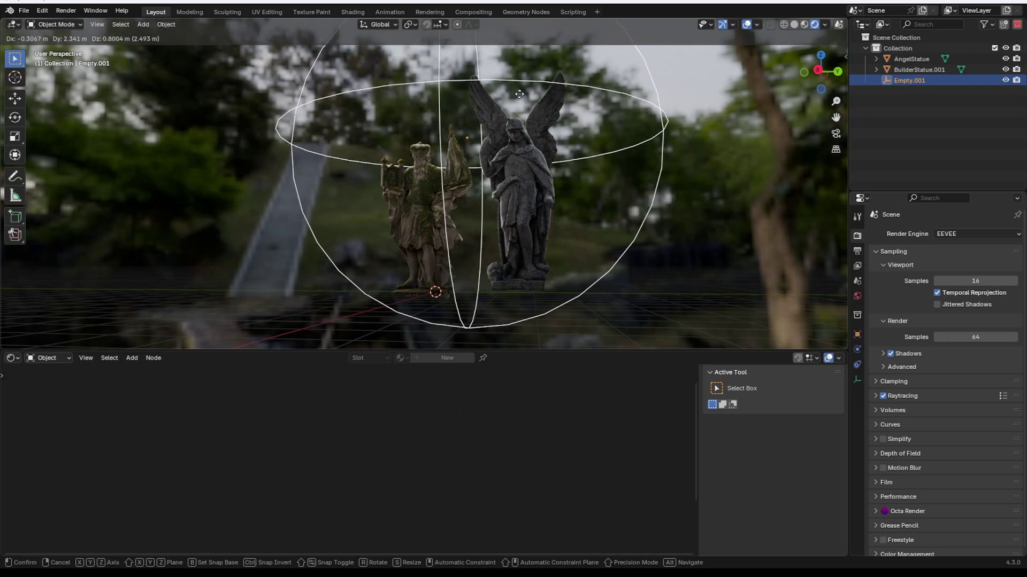
click(473, 96)
middle_drag(588, 134, 513, 133)
key(g)
click(641, 165)
key(s)
click(529, 156)
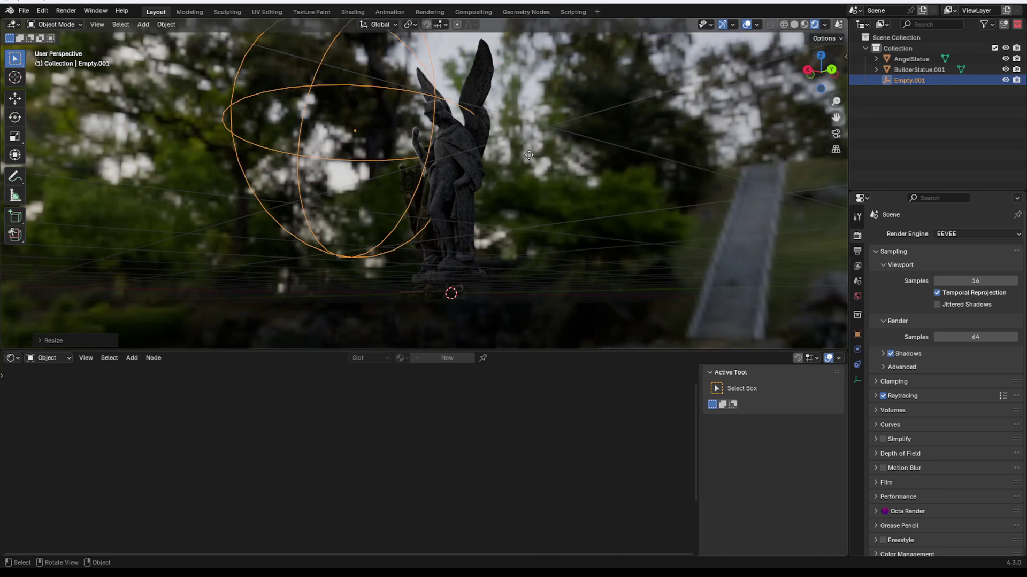
key(g)
click(617, 151)
Hide the viewport overlays and move the empty across toward the builder statue to shift the highlight.
key(shift+alt+z)
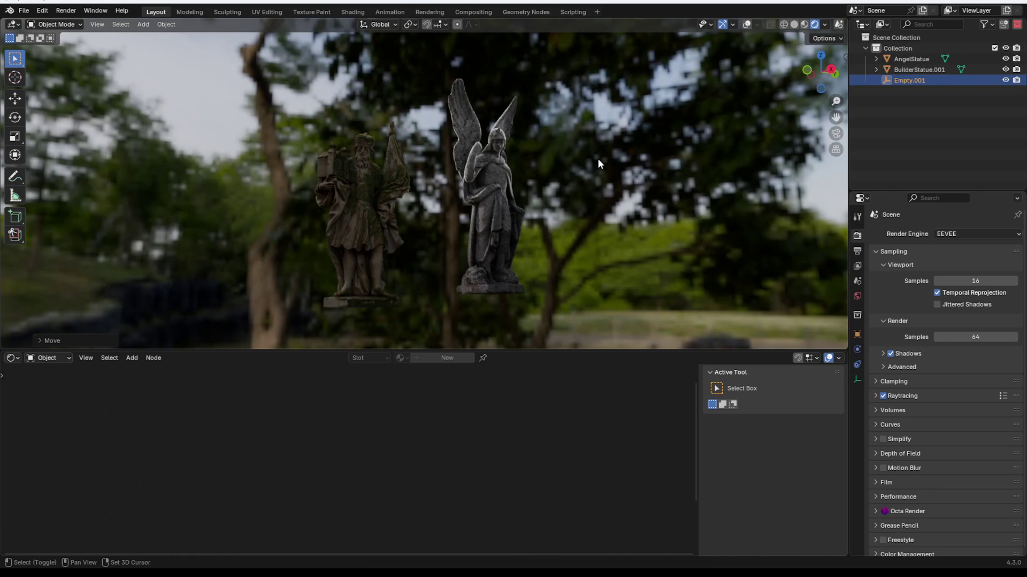
middle_drag(598, 158, 596, 172)
scroll(597, 172, up, 2)
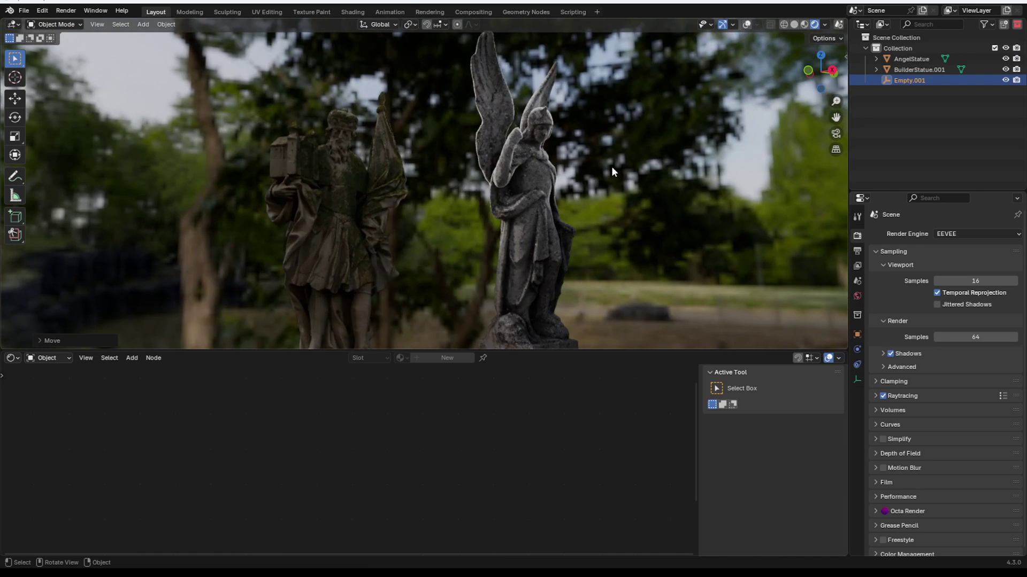
scroll(612, 168, down, 2)
key(g)
click(470, 175)
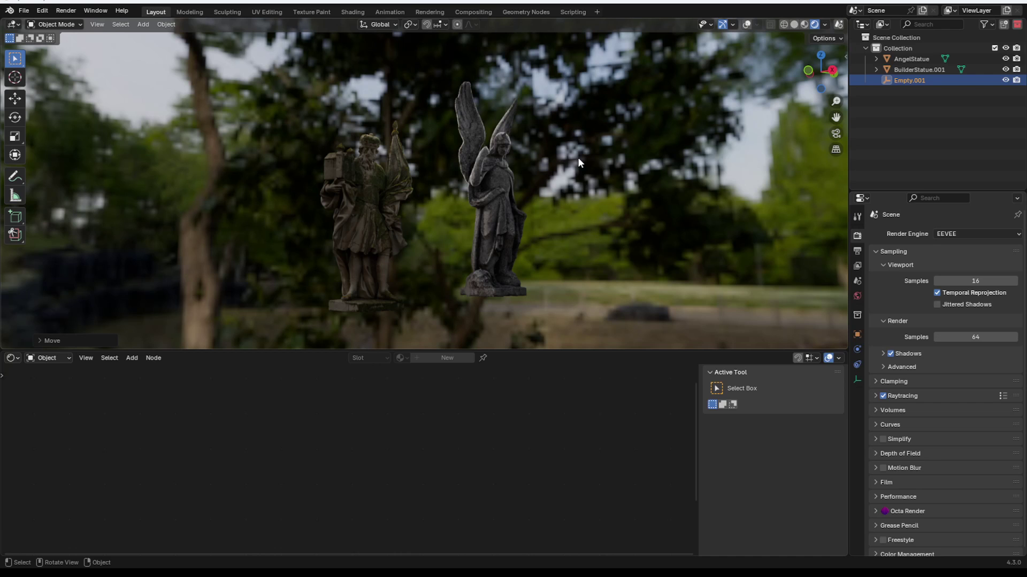
Move the empty past the builder statue and back toward the angel statue to vary the highlight on both.
shift+middle_drag(578, 158, 519, 197)
key(g)
click(411, 205)
scroll(416, 200, down, 2)
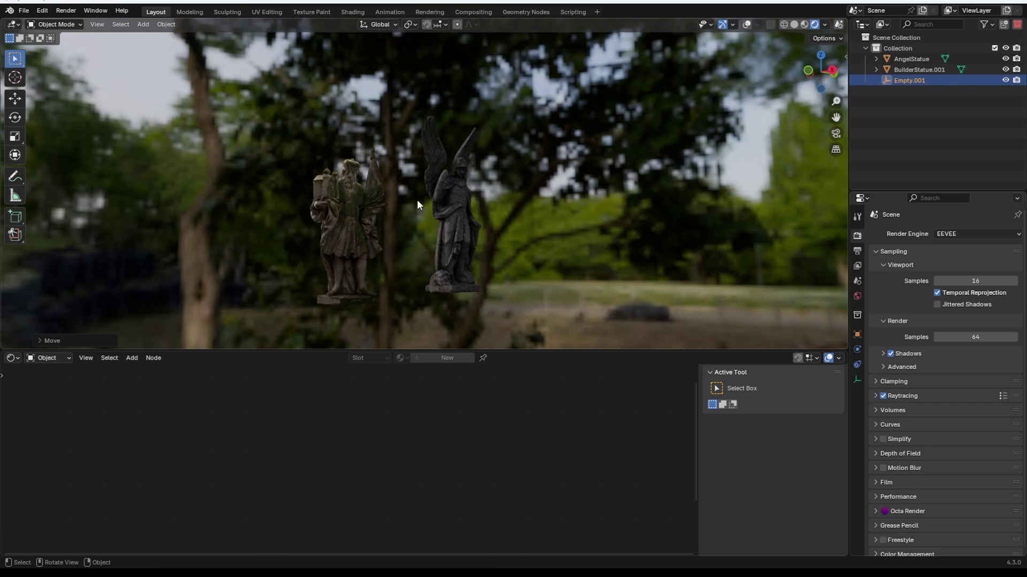
key(g)
click(505, 182)
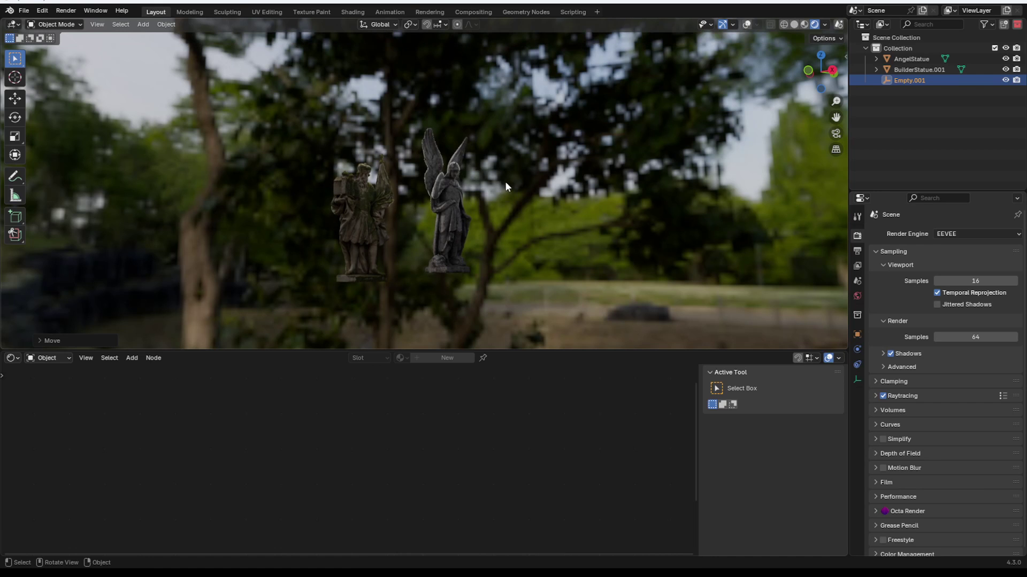
Resize the empty from another viewing angle to adjust how strongly its highlight covers both statues.
scroll(503, 181, up, 4)
middle_drag(502, 181, 411, 186)
key(s)
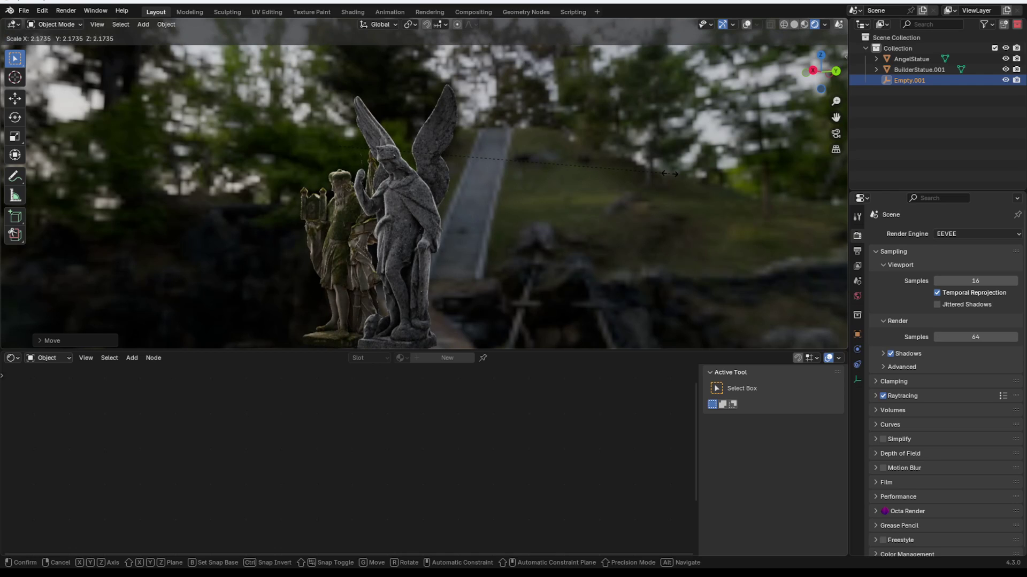
click(554, 183)
middle_drag(554, 183, 430, 274)
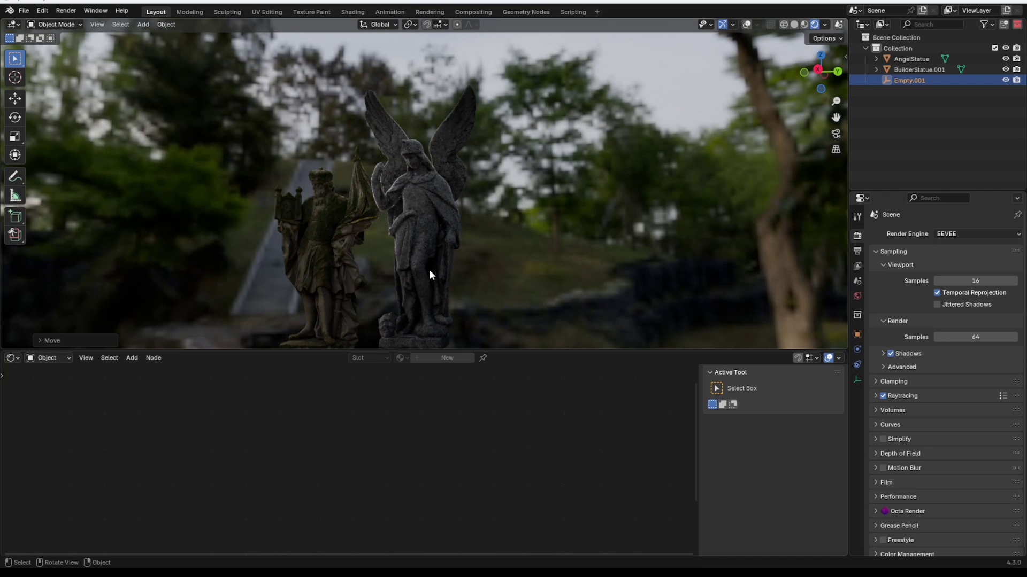